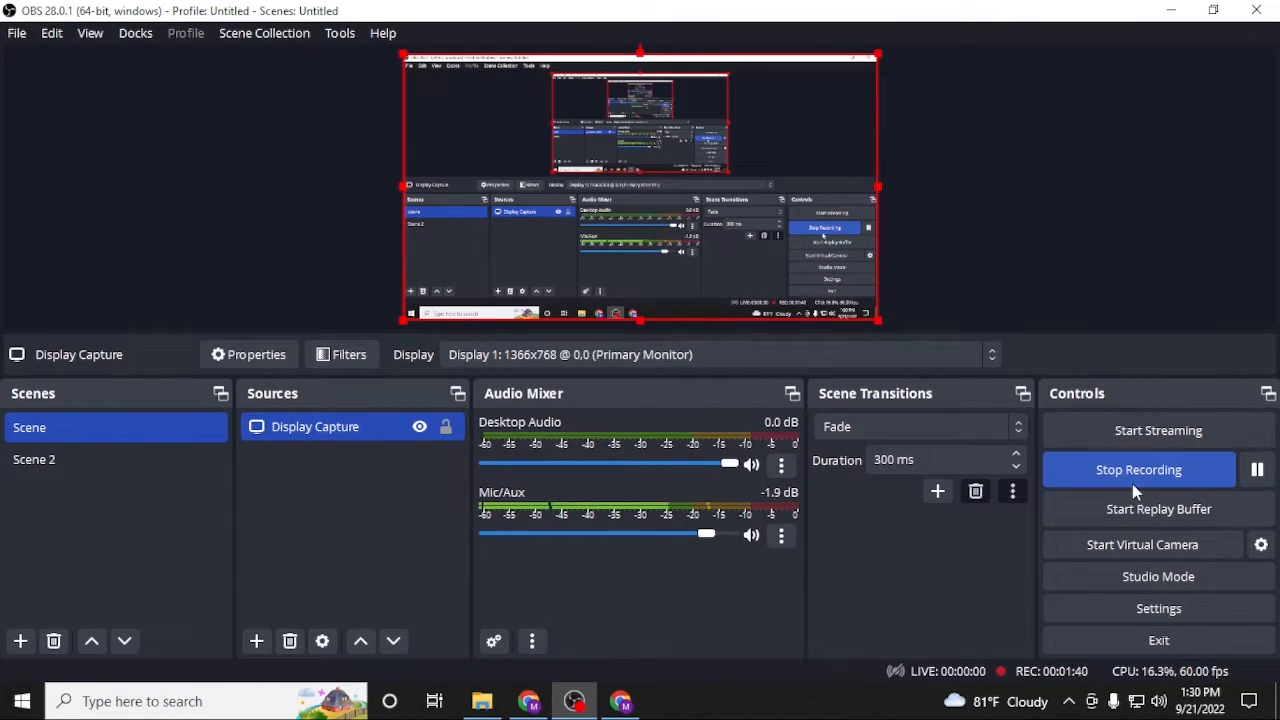
pyautogui.rightClick(64, 526)
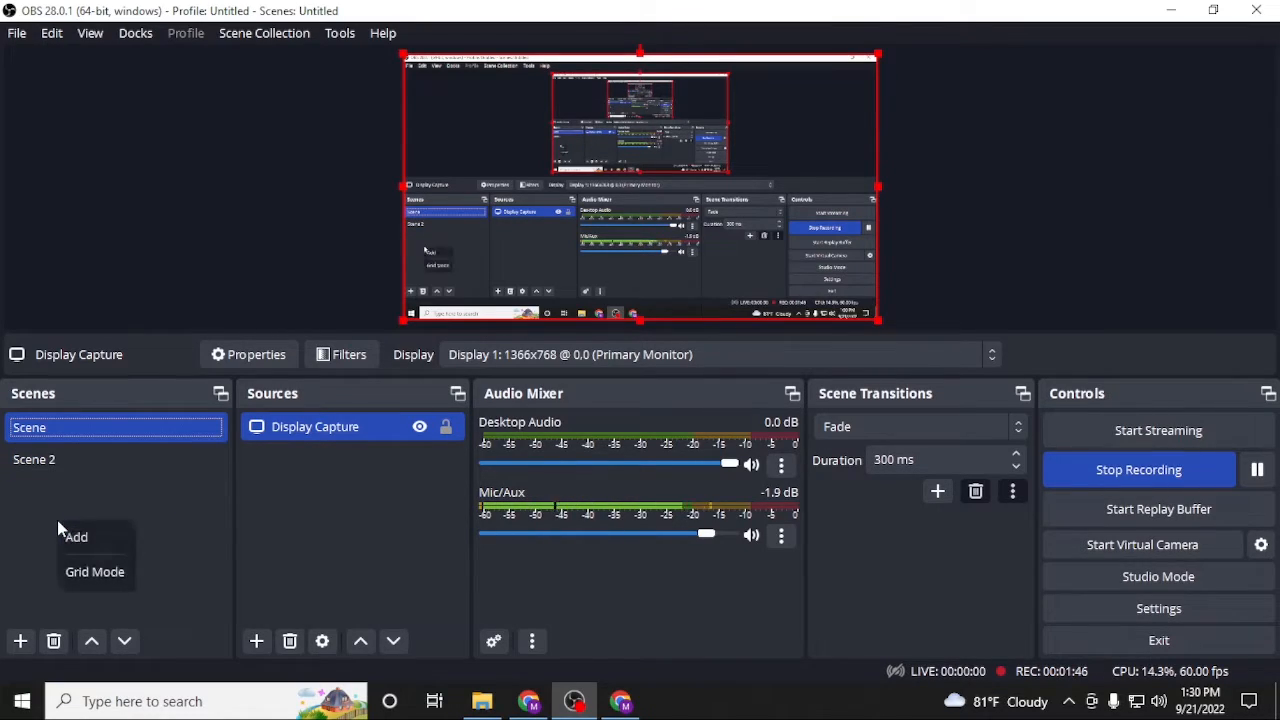
pyautogui.rightClick(102, 499)
pyautogui.rightClick(67, 518)
pyautogui.rightClick(108, 503)
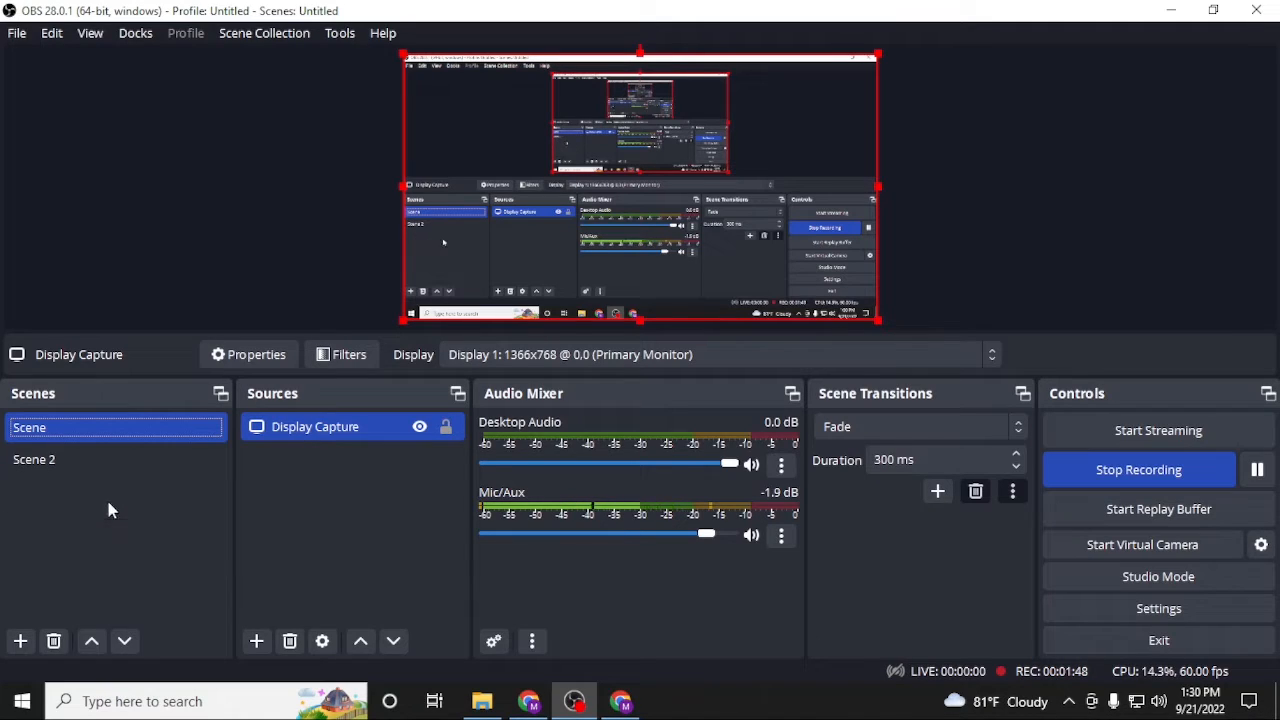
pyautogui.click(128, 520)
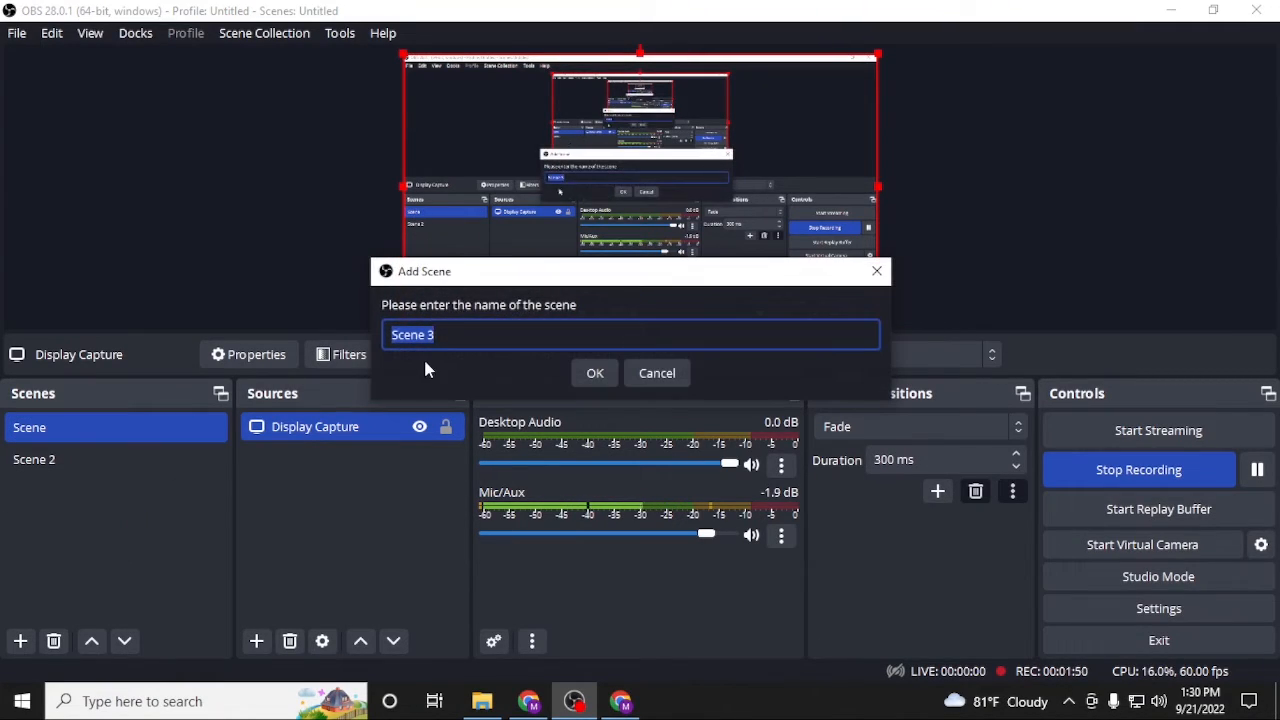
pyautogui.click(670, 374)
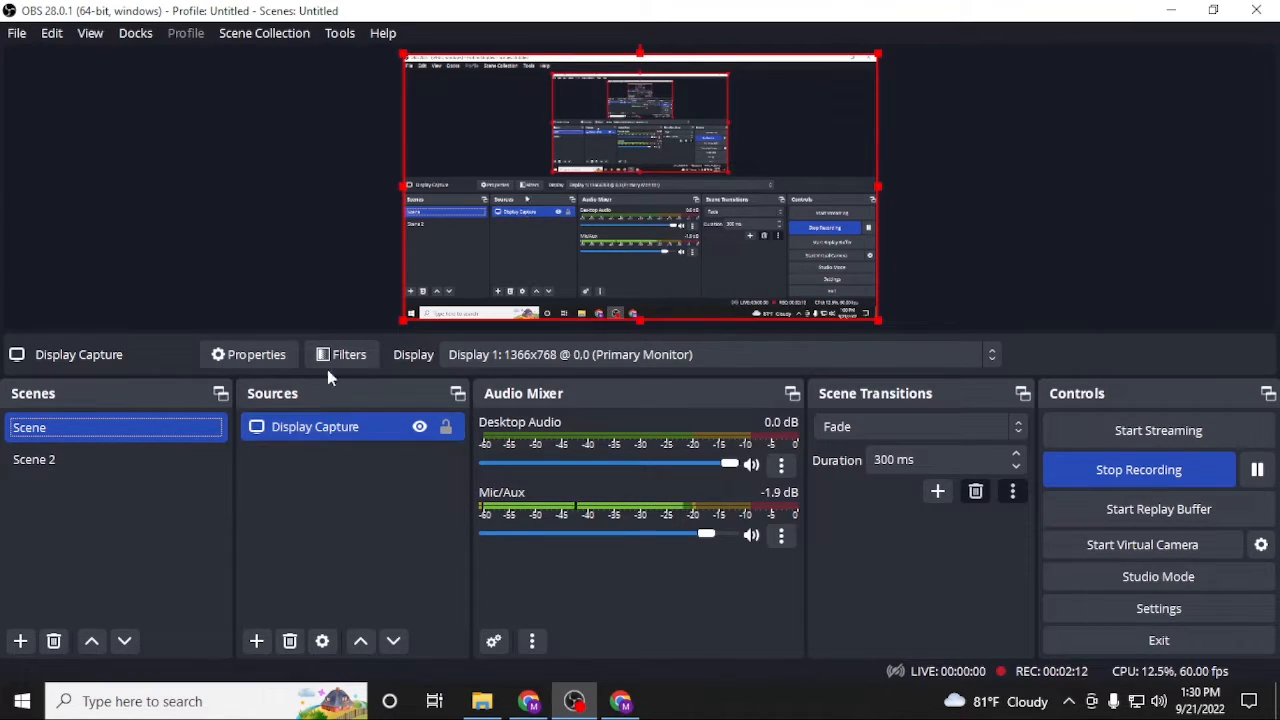
# Step: Add a new source group named Group to the current scene and move Display Capture into it
pyautogui.rightClick(304, 481)
pyautogui.moveTo(309, 497)
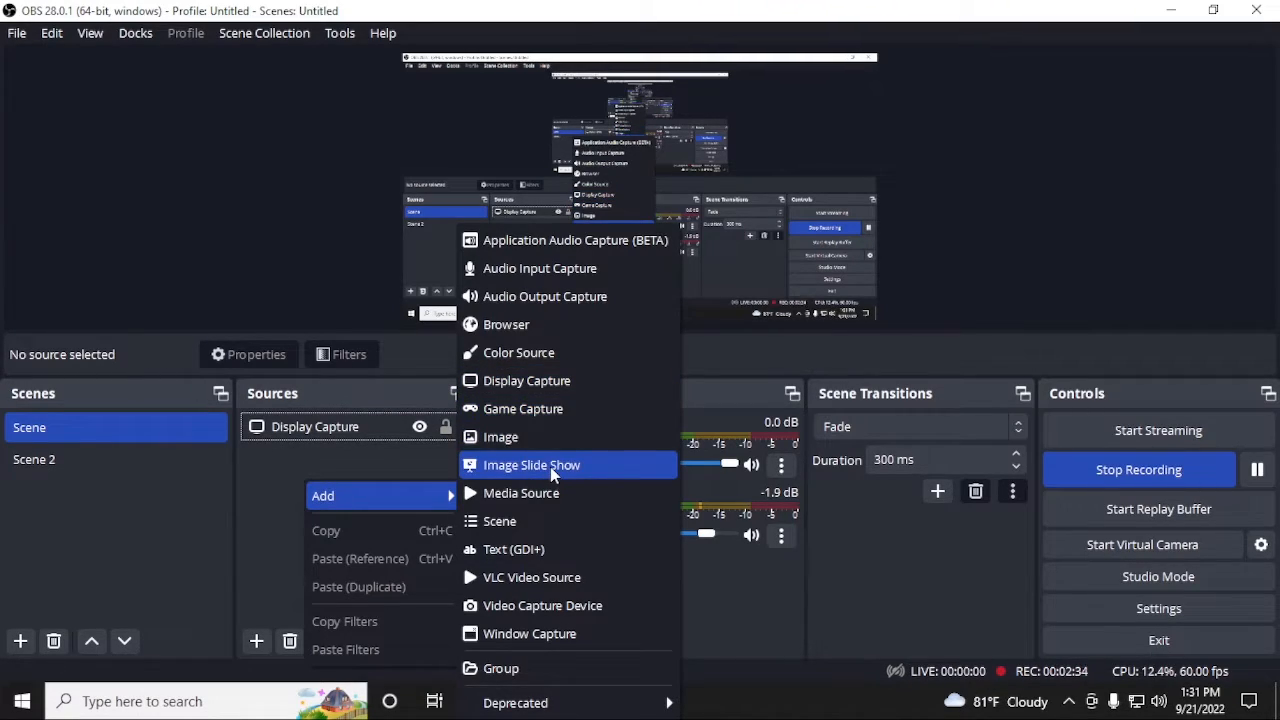
pyautogui.click(492, 679)
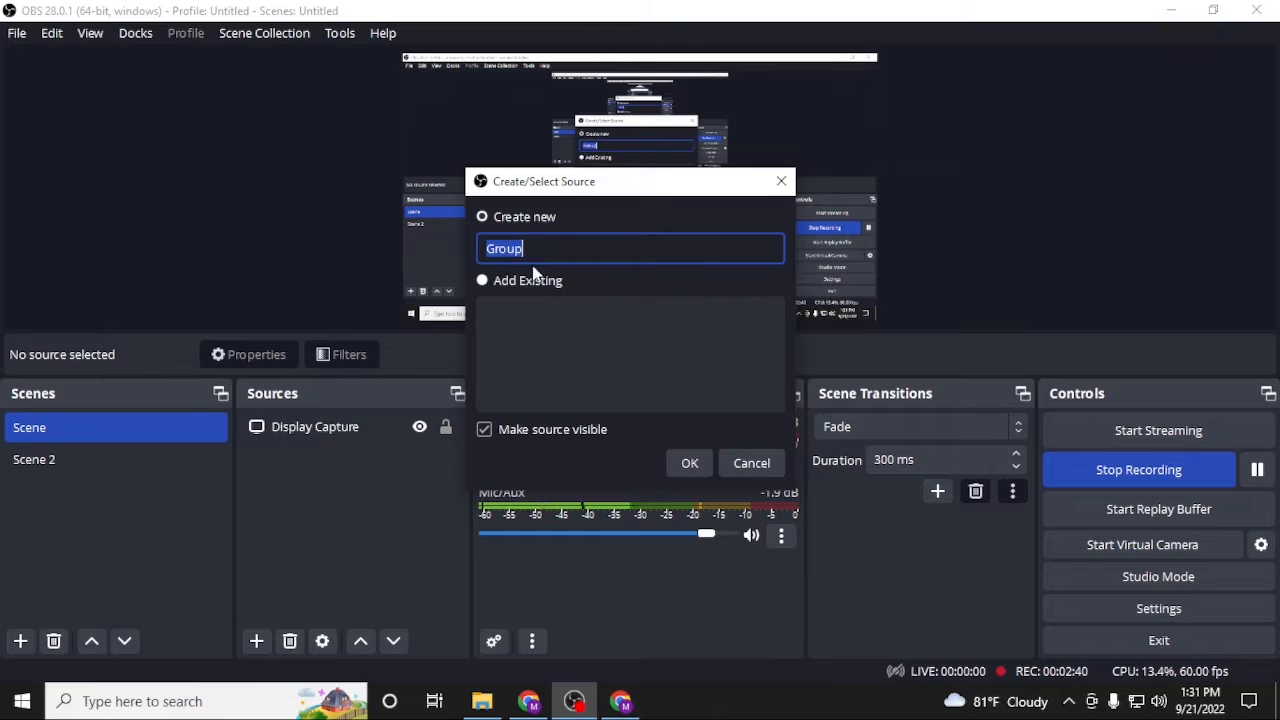
pyautogui.click(690, 462)
pyautogui.click(346, 458)
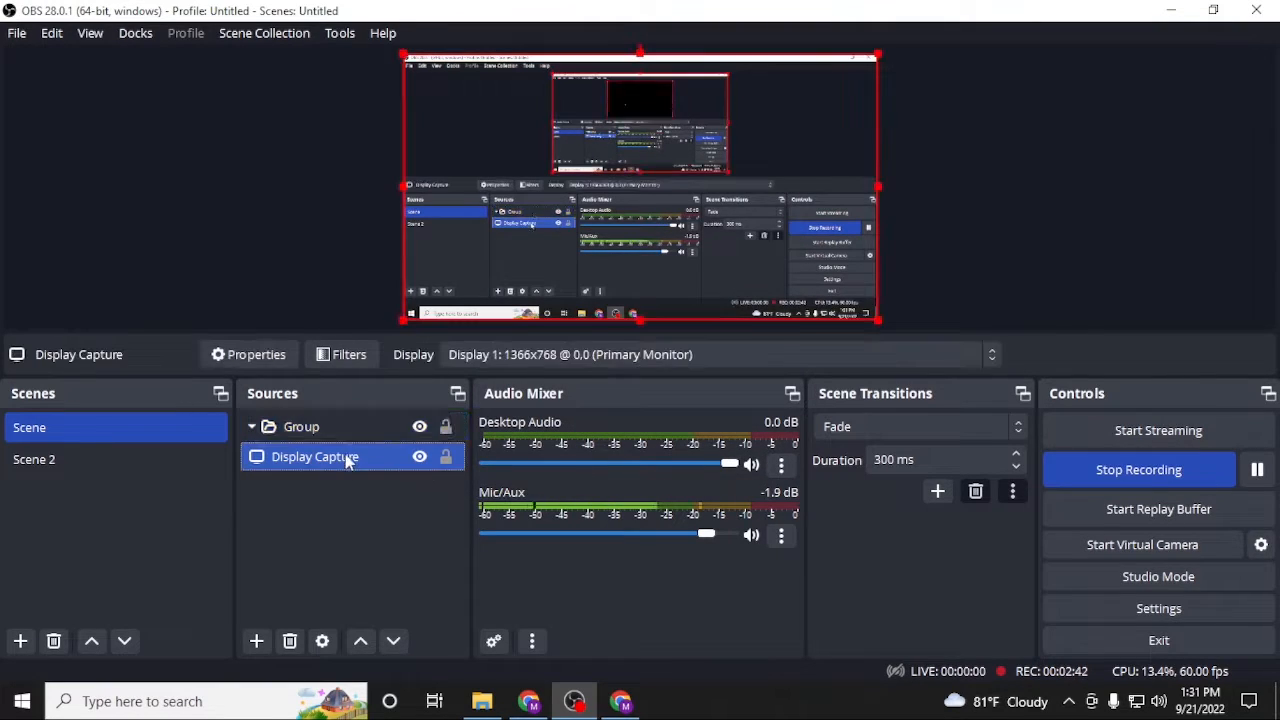
pyautogui.moveTo(346, 458); pyautogui.dragTo(351, 434)
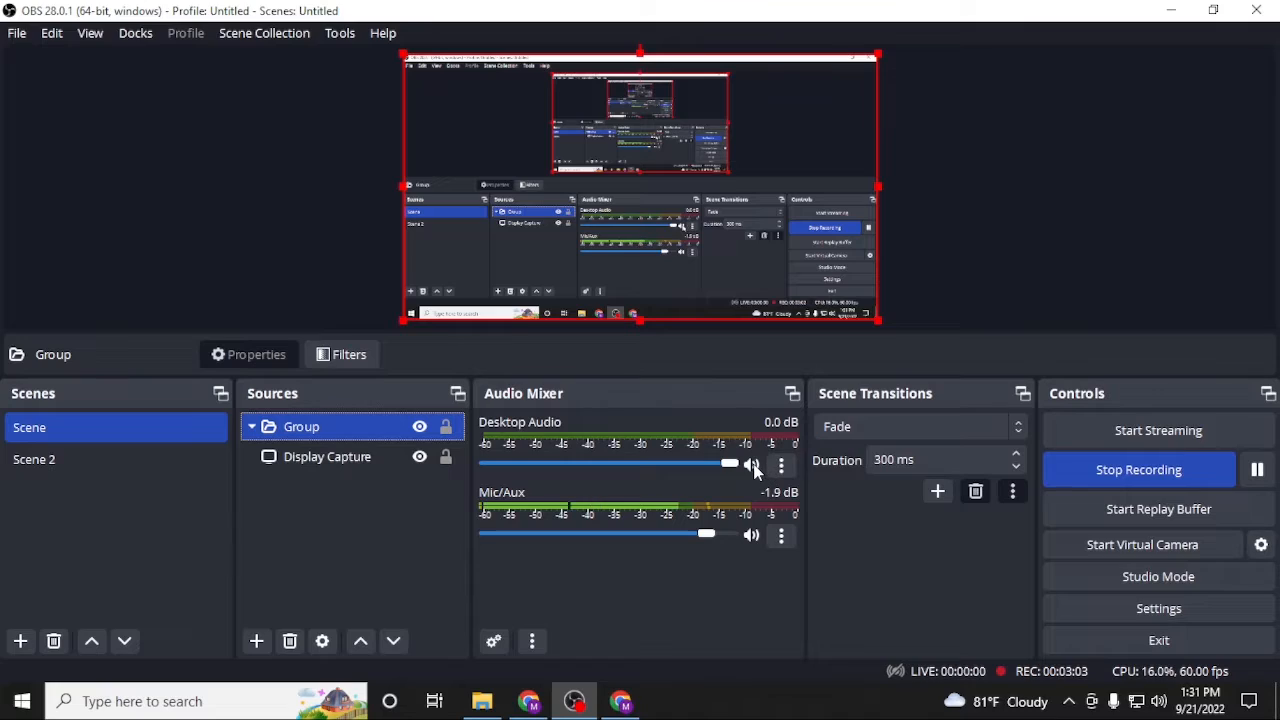
# Step: Mute and unmute the Mic/Aux channel, and review the advanced audio properties of the active sources
pyautogui.click(751, 536)
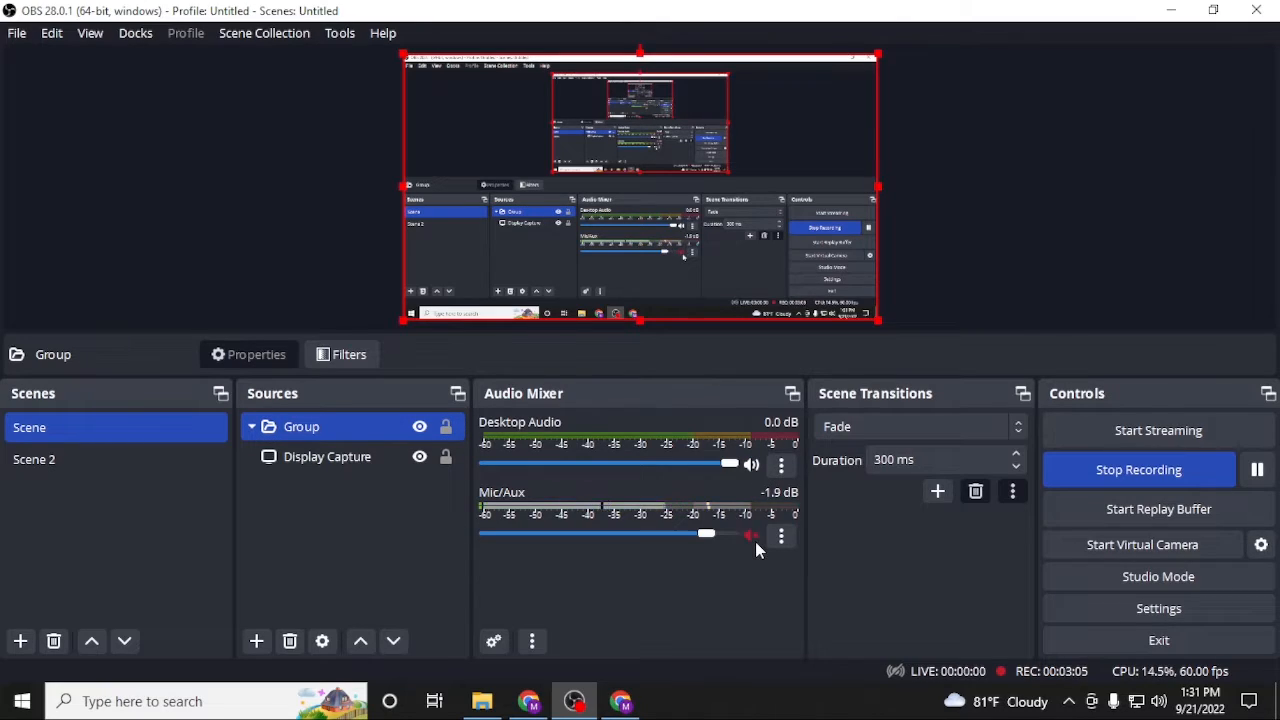
pyautogui.click(755, 541)
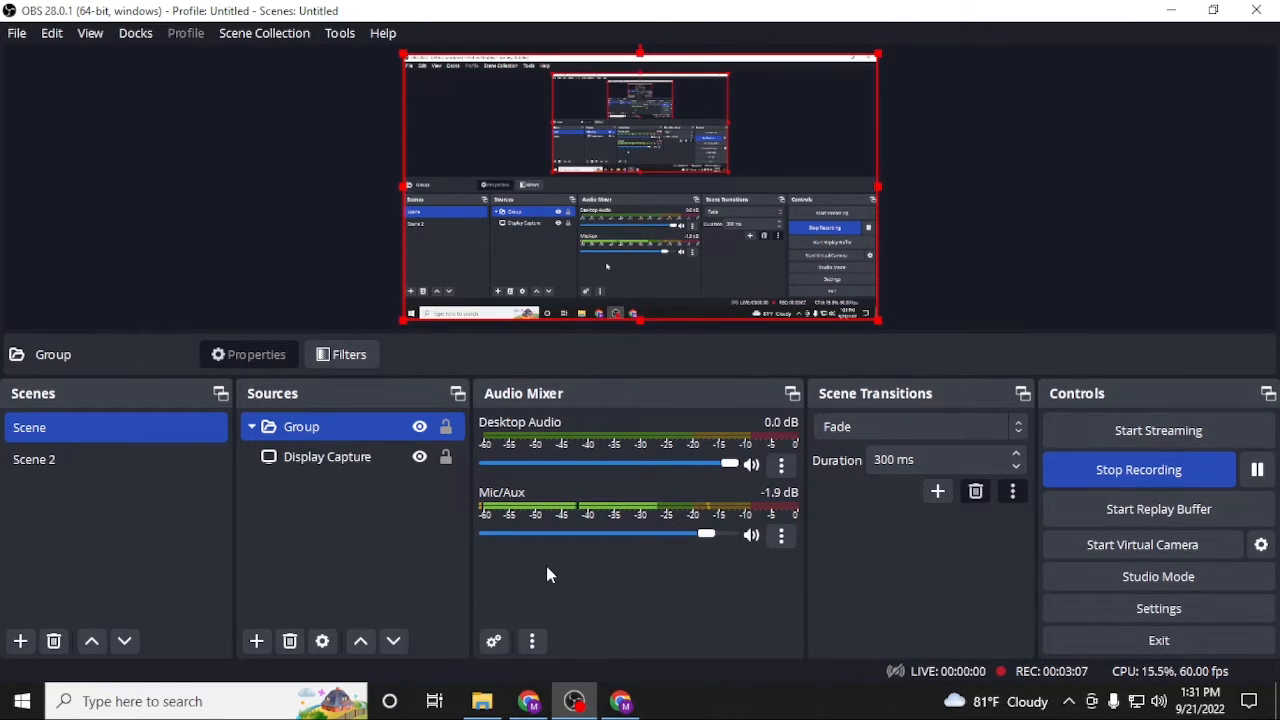
pyautogui.click(493, 641)
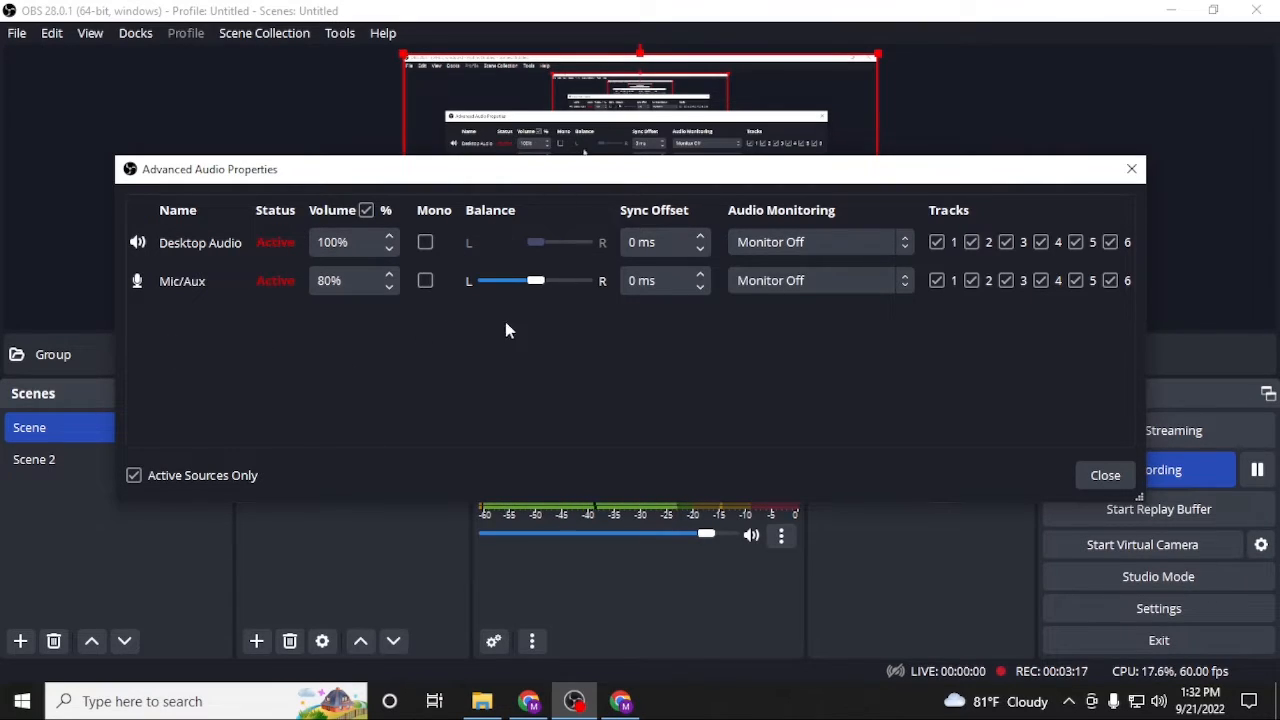
pyautogui.click(1100, 474)
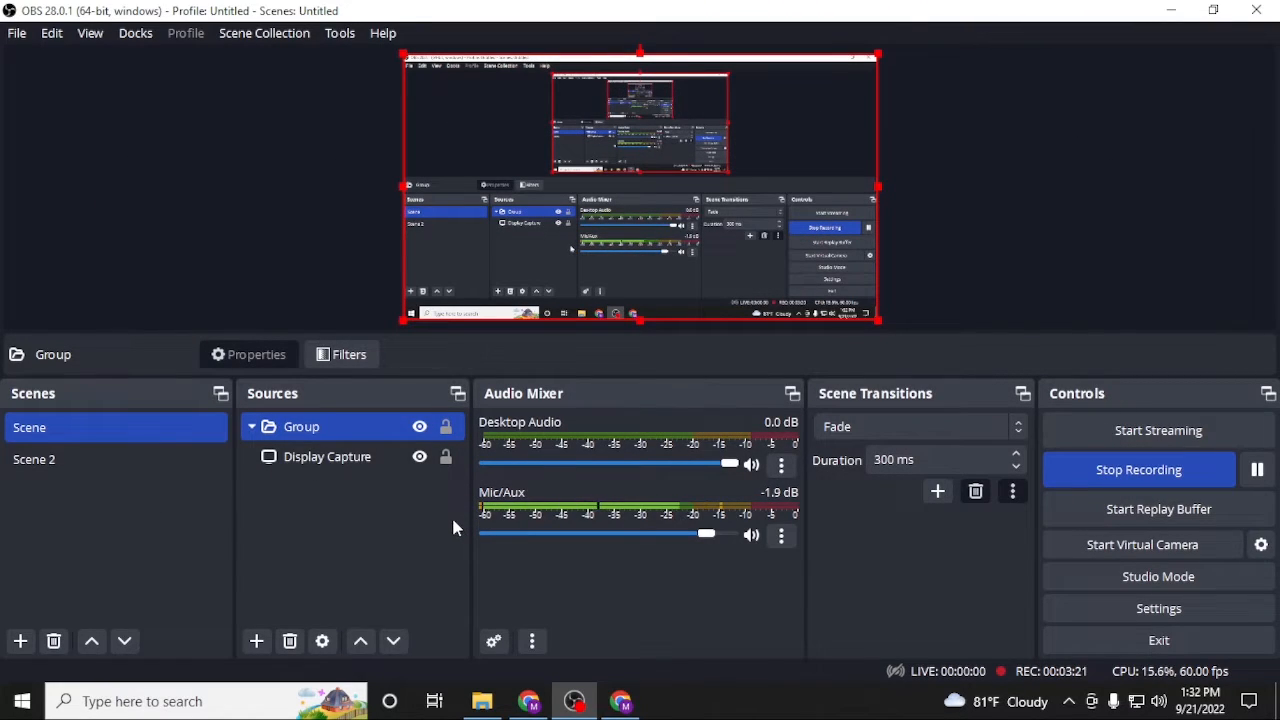
# Step: Review the Streaming and Recording sections of the output settings, including recording path, format and encoder
pyautogui.click(1083, 620)
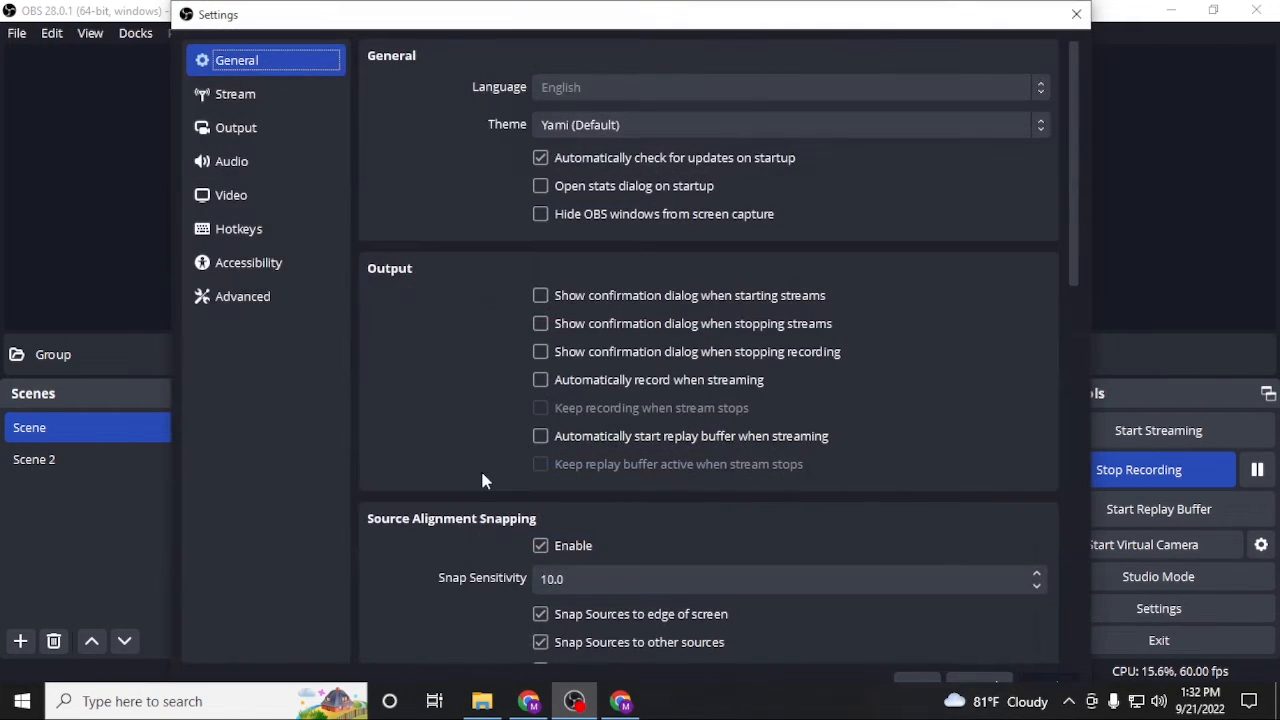
pyautogui.click(266, 130)
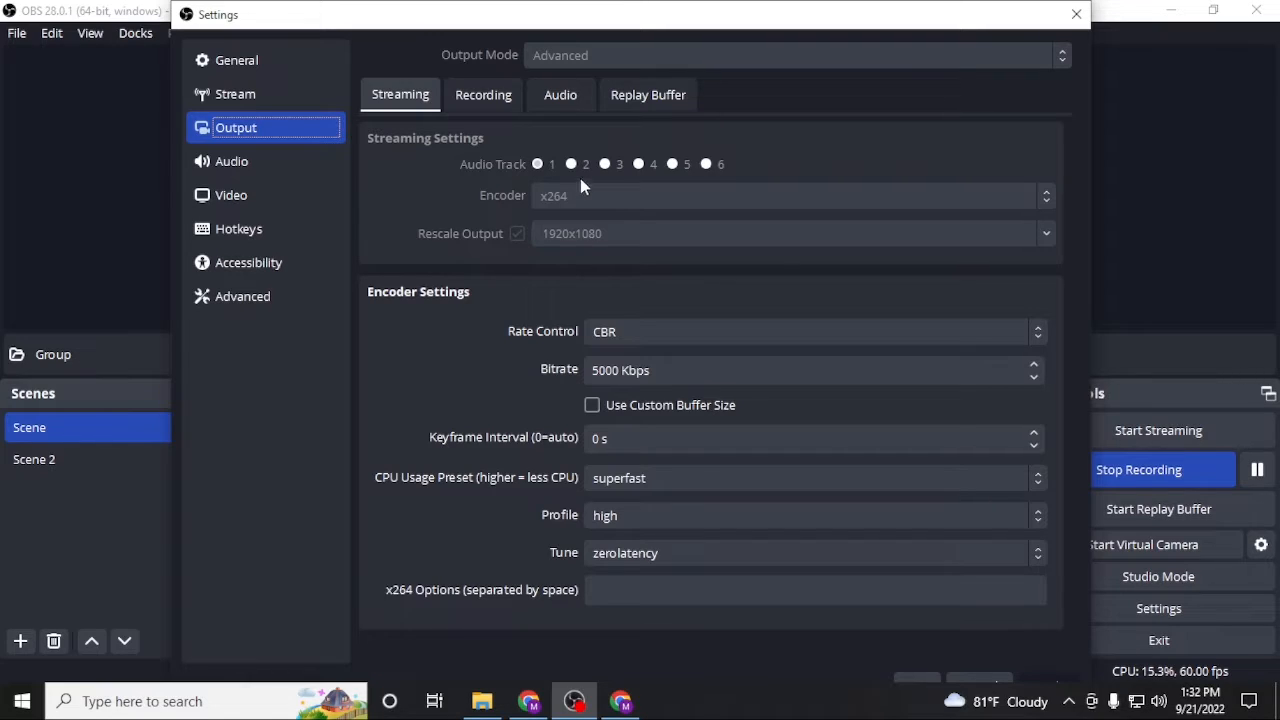
pyautogui.click(483, 94)
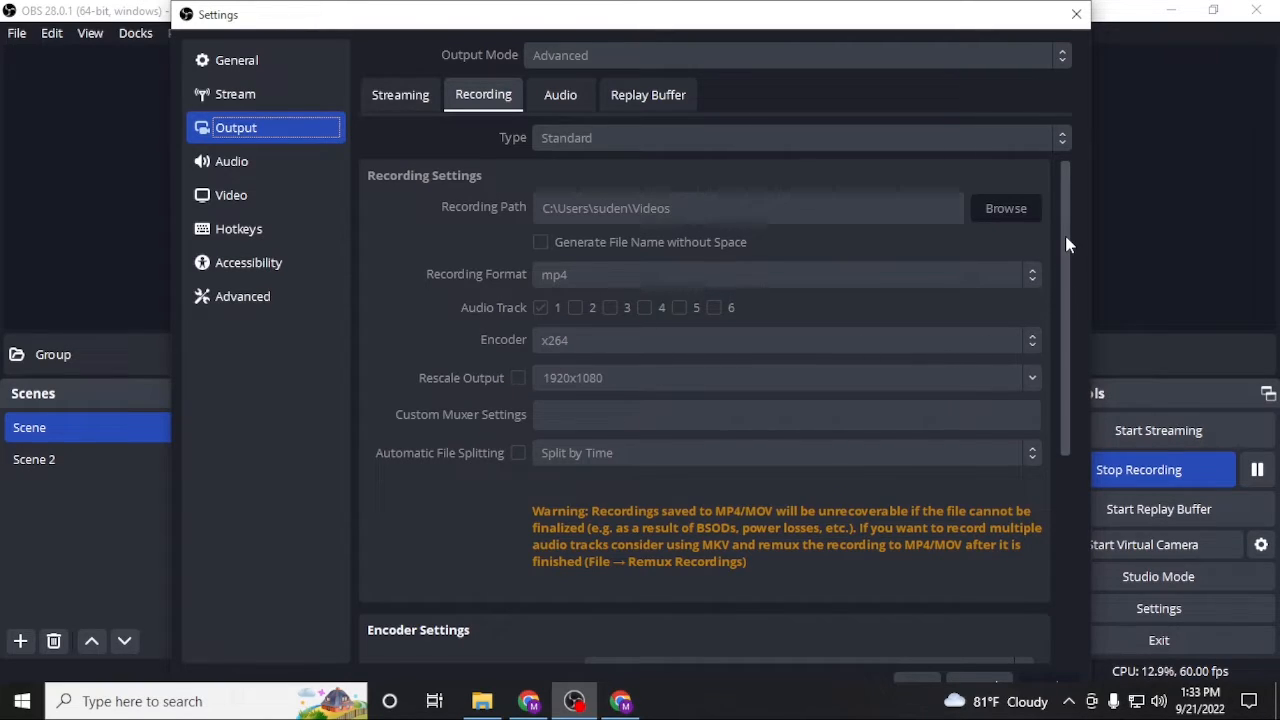
pyautogui.moveTo(1066, 245); pyautogui.dragTo(1066, 277)
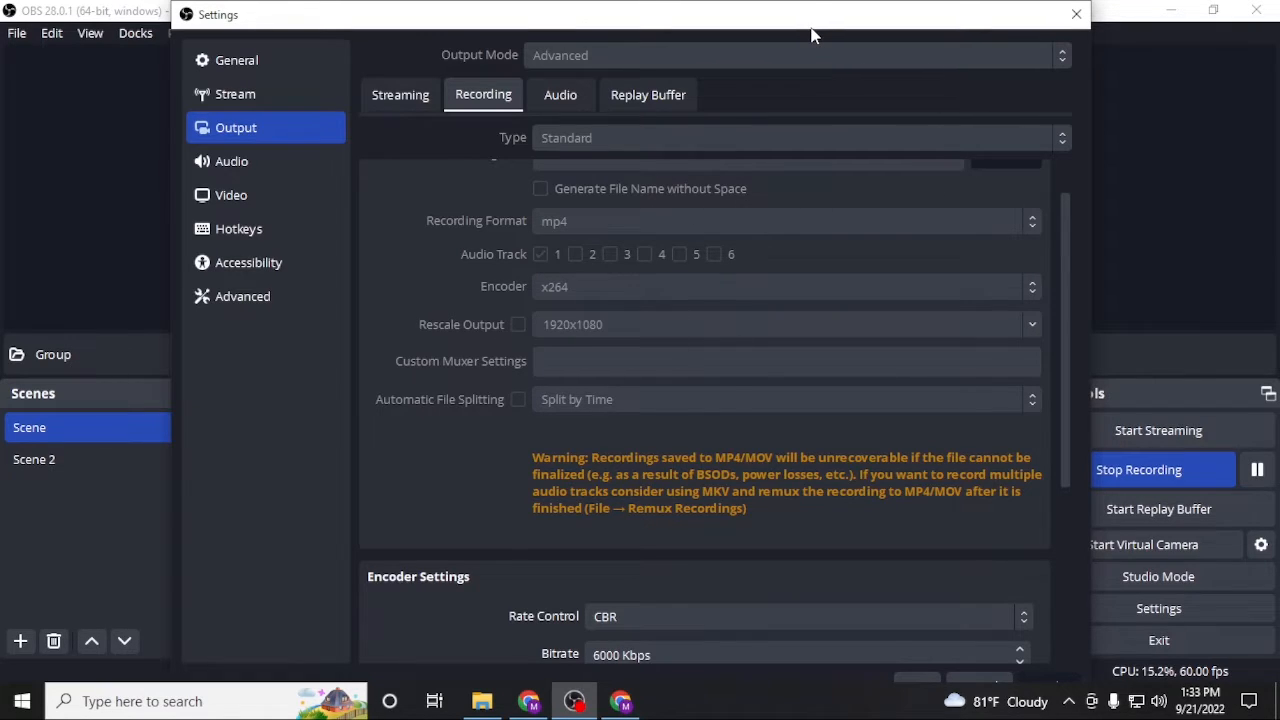
pyautogui.moveTo(815, 6)
pyautogui.mouseDown()
pyautogui.moveTo(814, 120)
pyautogui.moveTo(806, 25)
pyautogui.mouseUp()
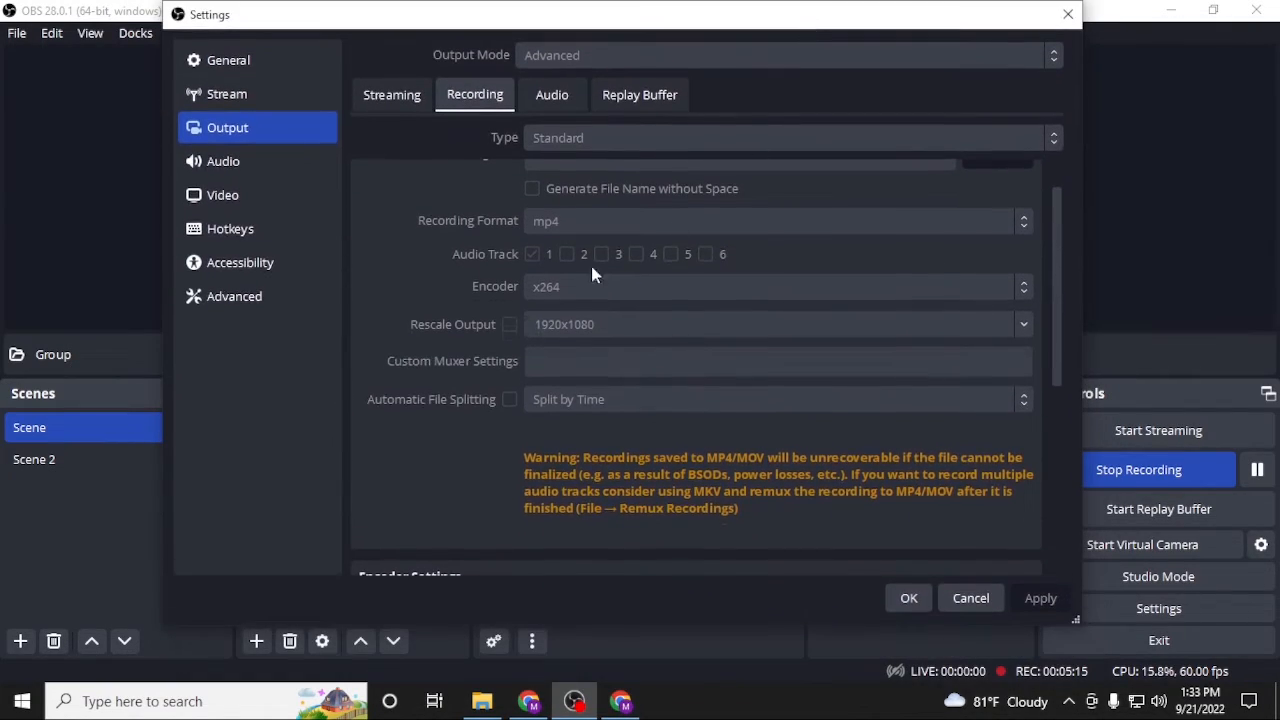
# Step: Examine the recording encoder's CPU usage preset, profile, tune and rate control options, and close the settings without changes
pyautogui.scroll(-5, 520, 420)
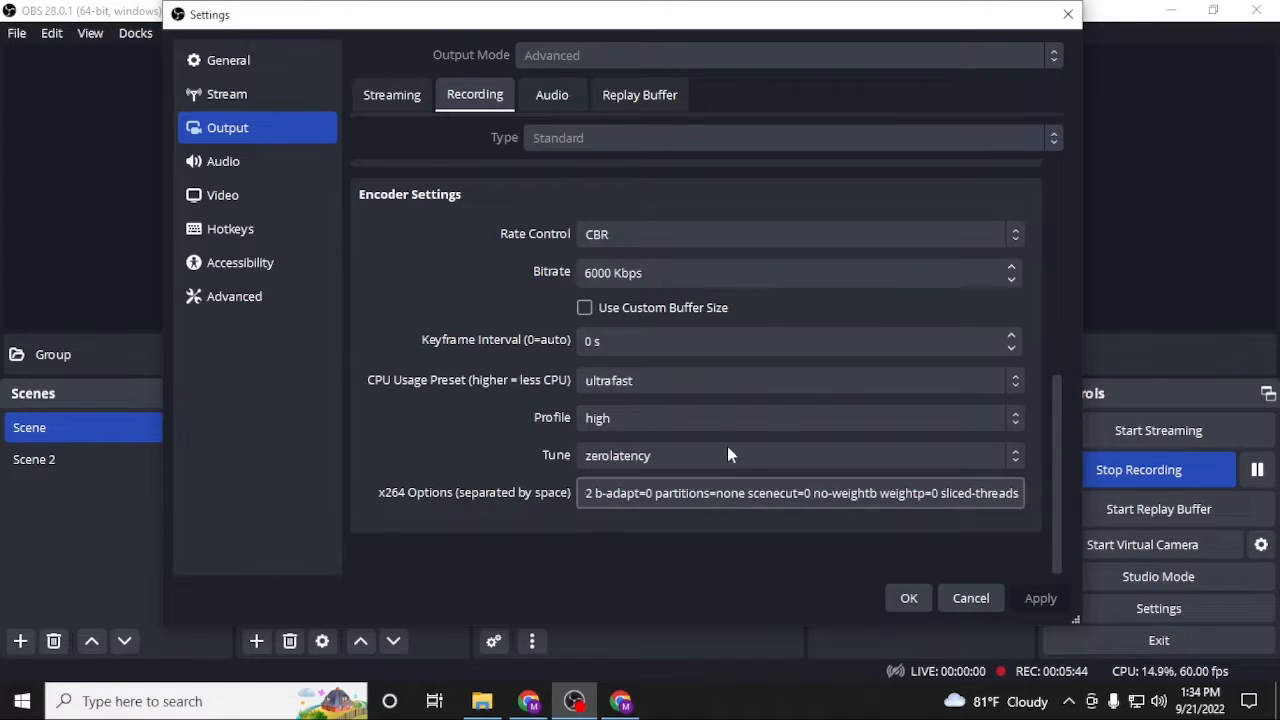
pyautogui.click(758, 388)
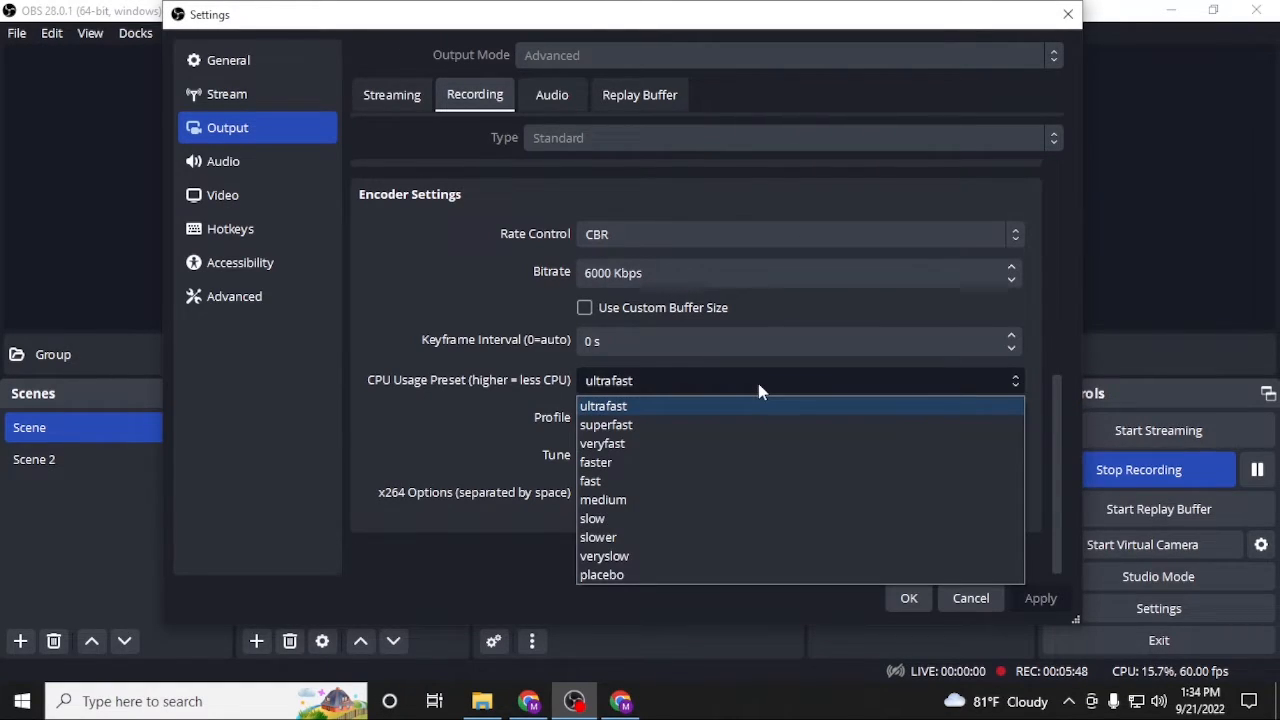
pyautogui.click(758, 383)
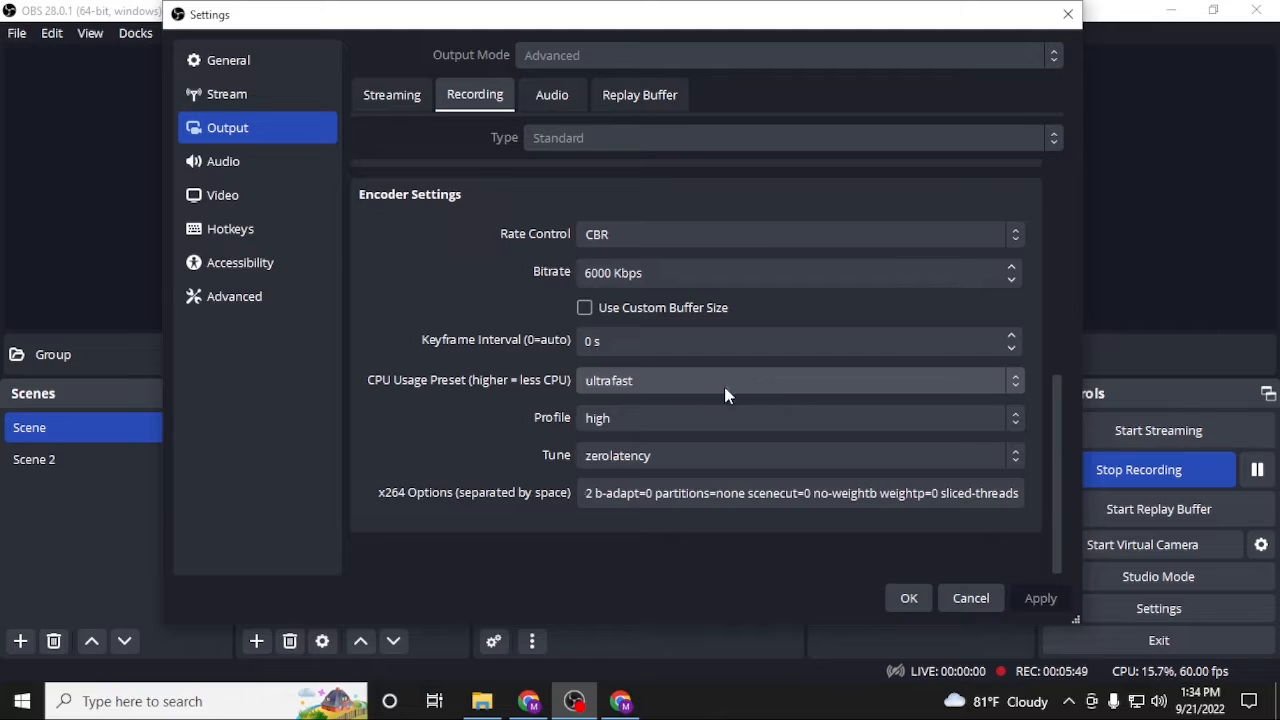
pyautogui.click(635, 417)
pyautogui.click(634, 414)
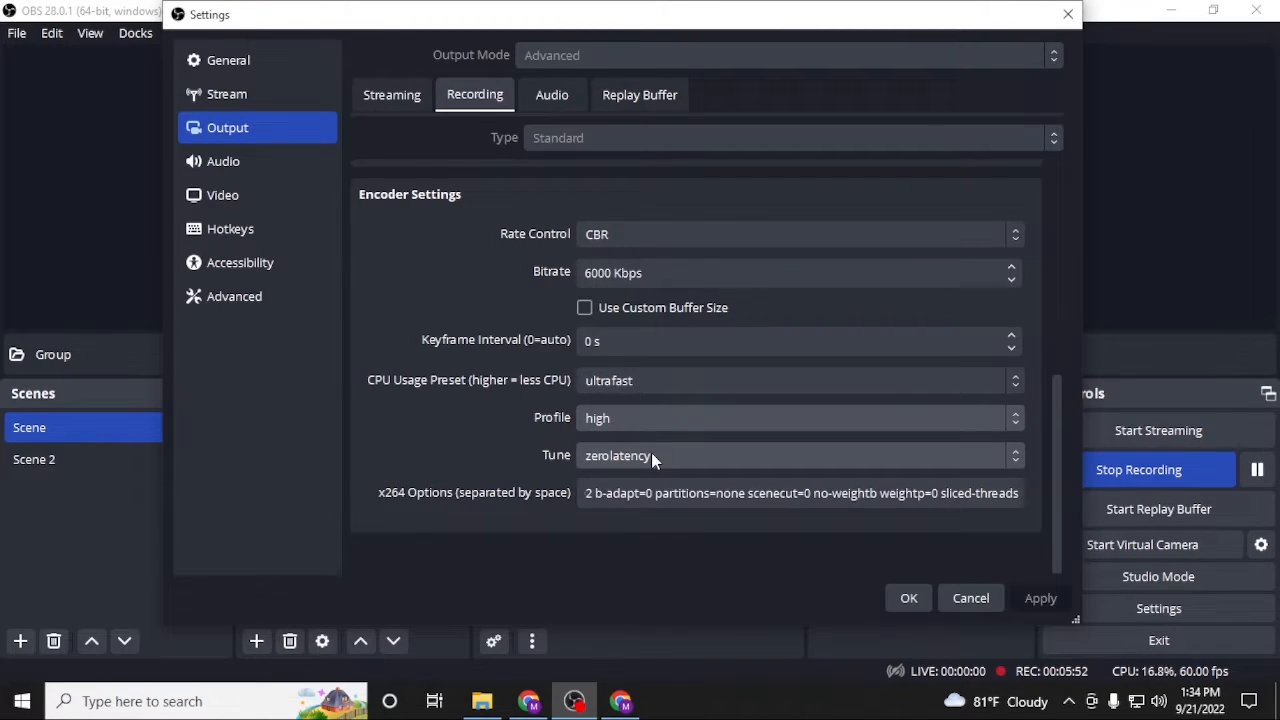
pyautogui.click(651, 455)
pyautogui.click(651, 455)
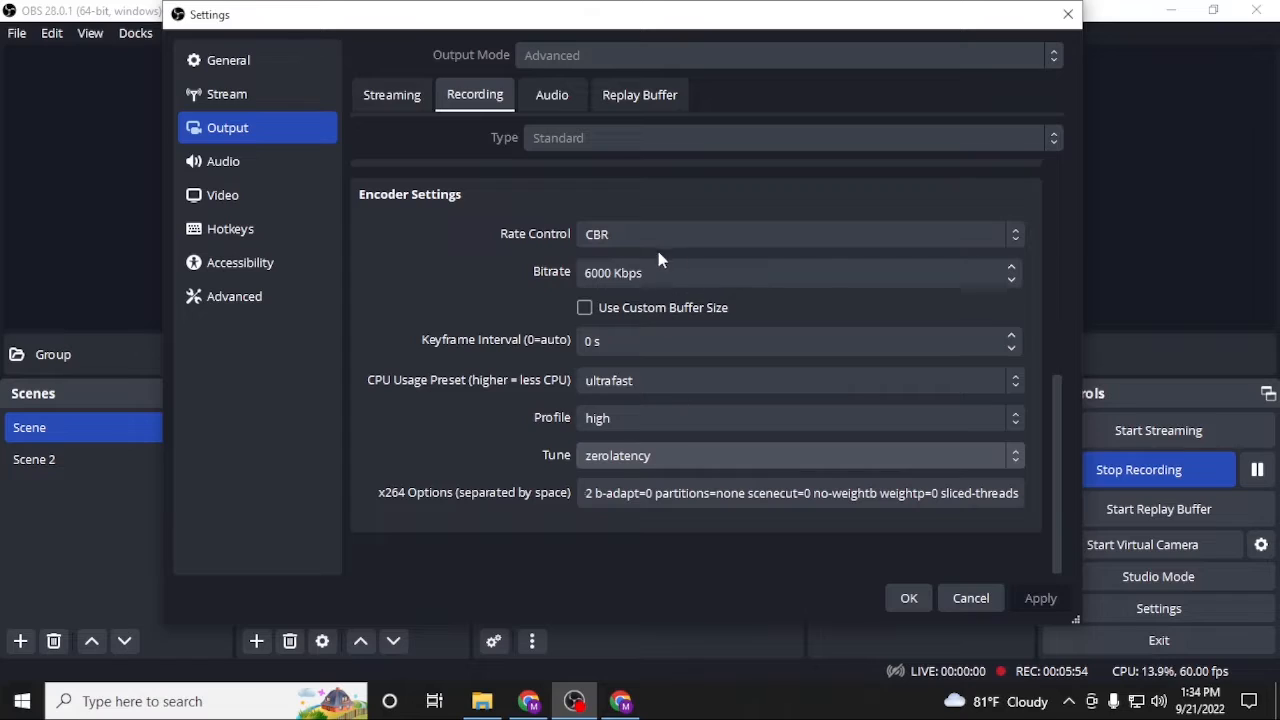
pyautogui.click(692, 234)
pyautogui.click(692, 234)
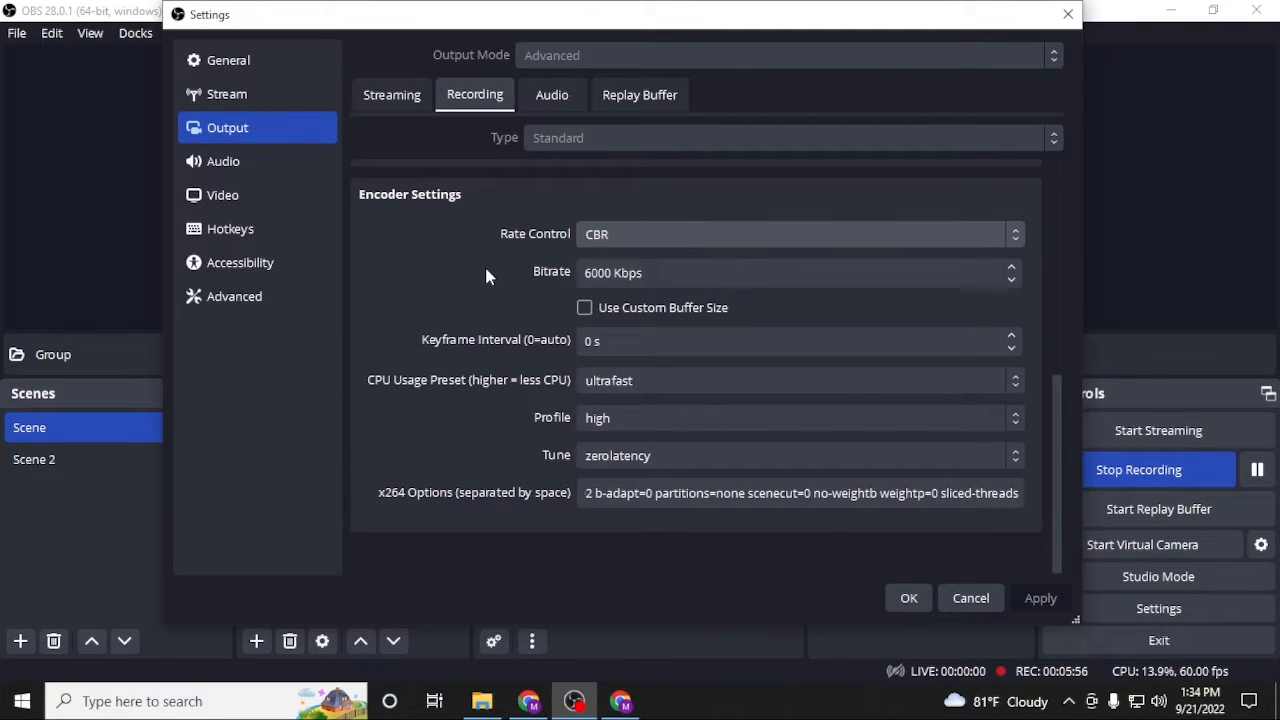
pyautogui.scroll(1, 435, 452)
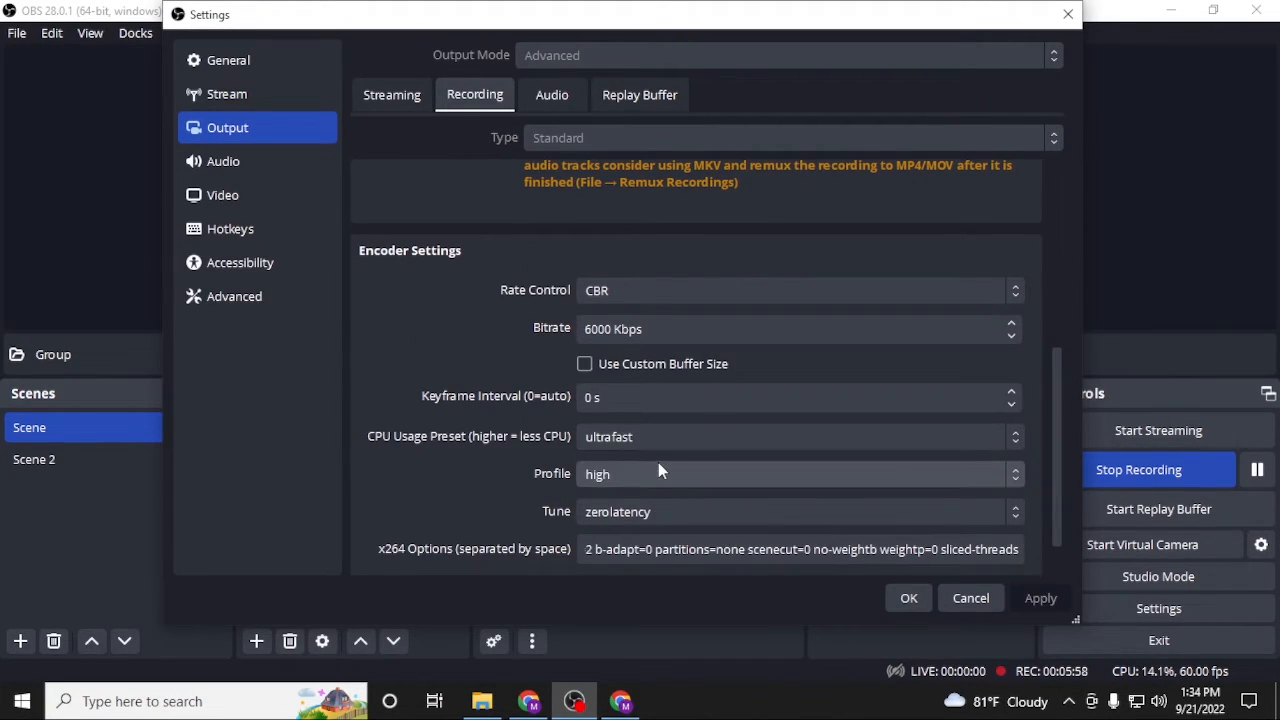
pyautogui.moveTo(1057, 366); pyautogui.dragTo(1053, 157)
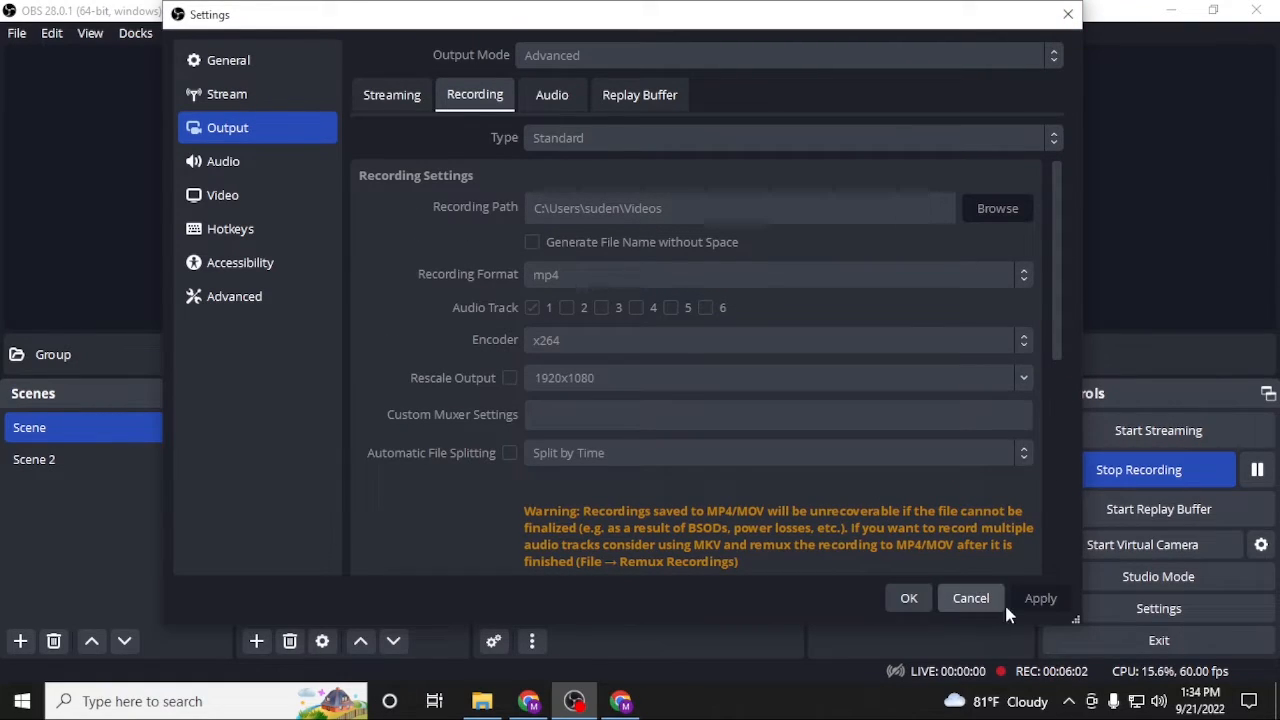
pyautogui.click(1068, 14)
# Step: Add a new Audio Output Capture source to the scene and view its available devices
pyautogui.rightClick(331, 522)
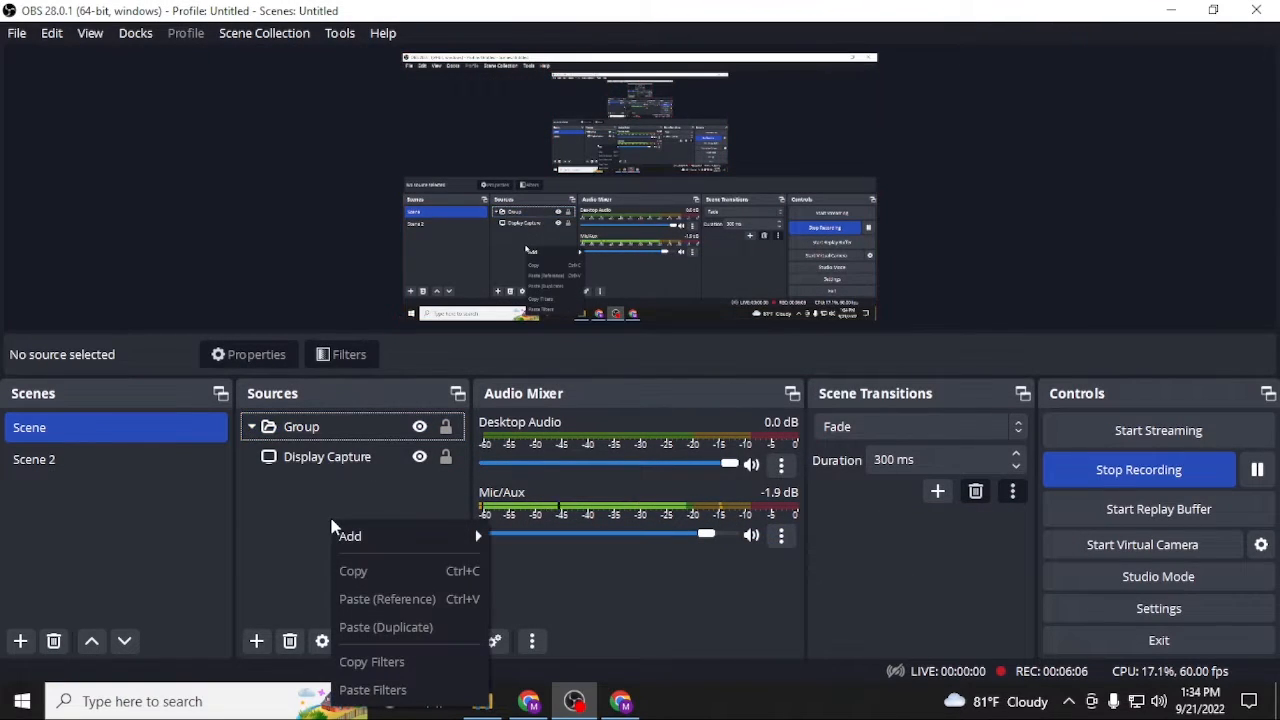
pyautogui.moveTo(383, 536)
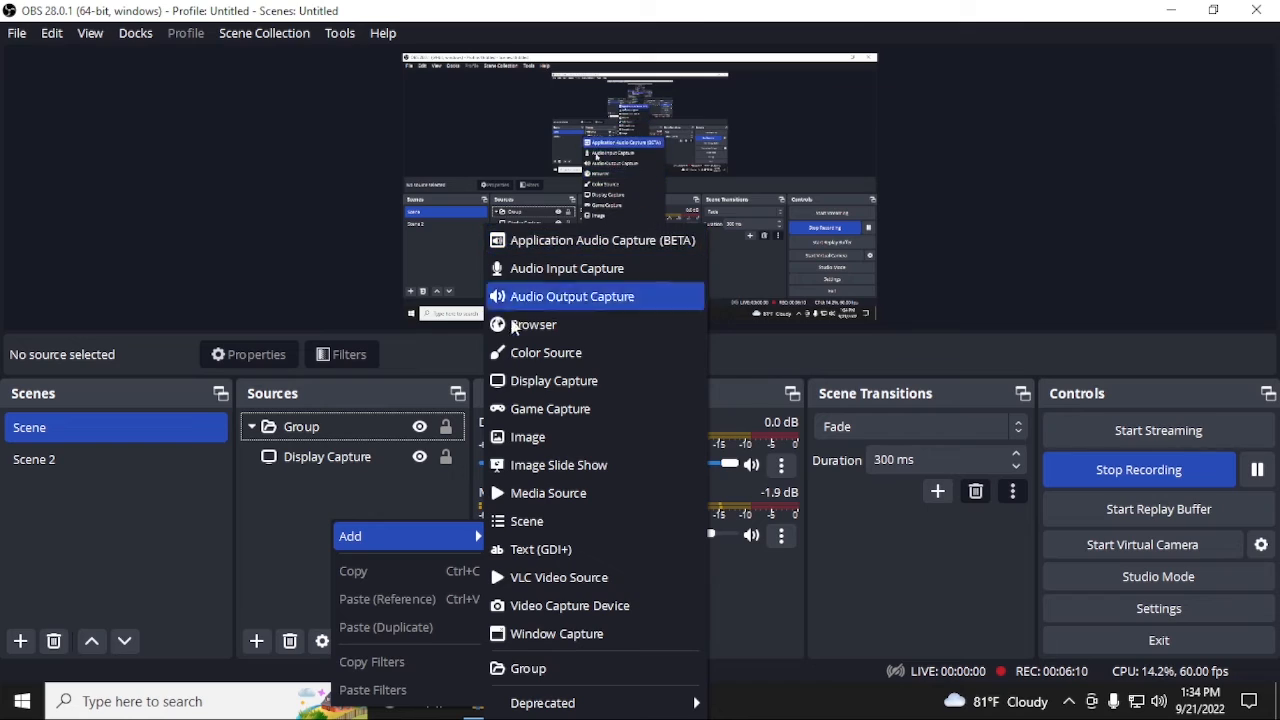
pyautogui.click(572, 297)
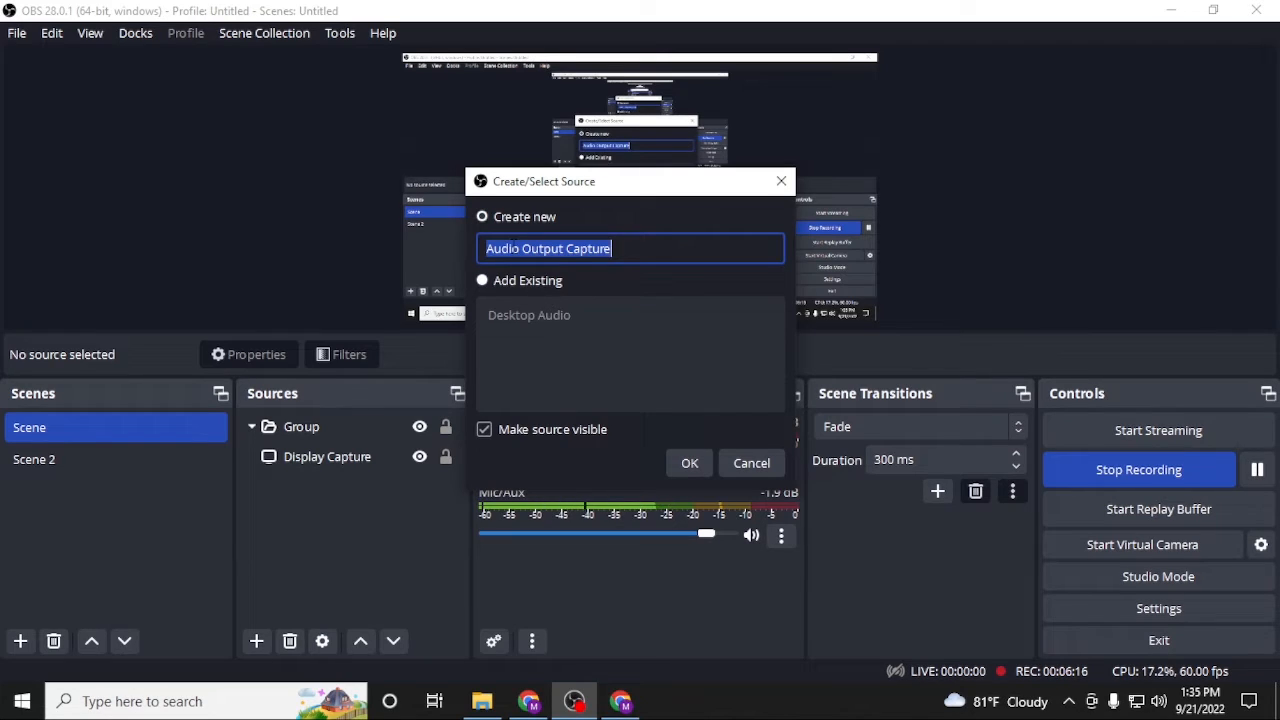
pyautogui.click(689, 463)
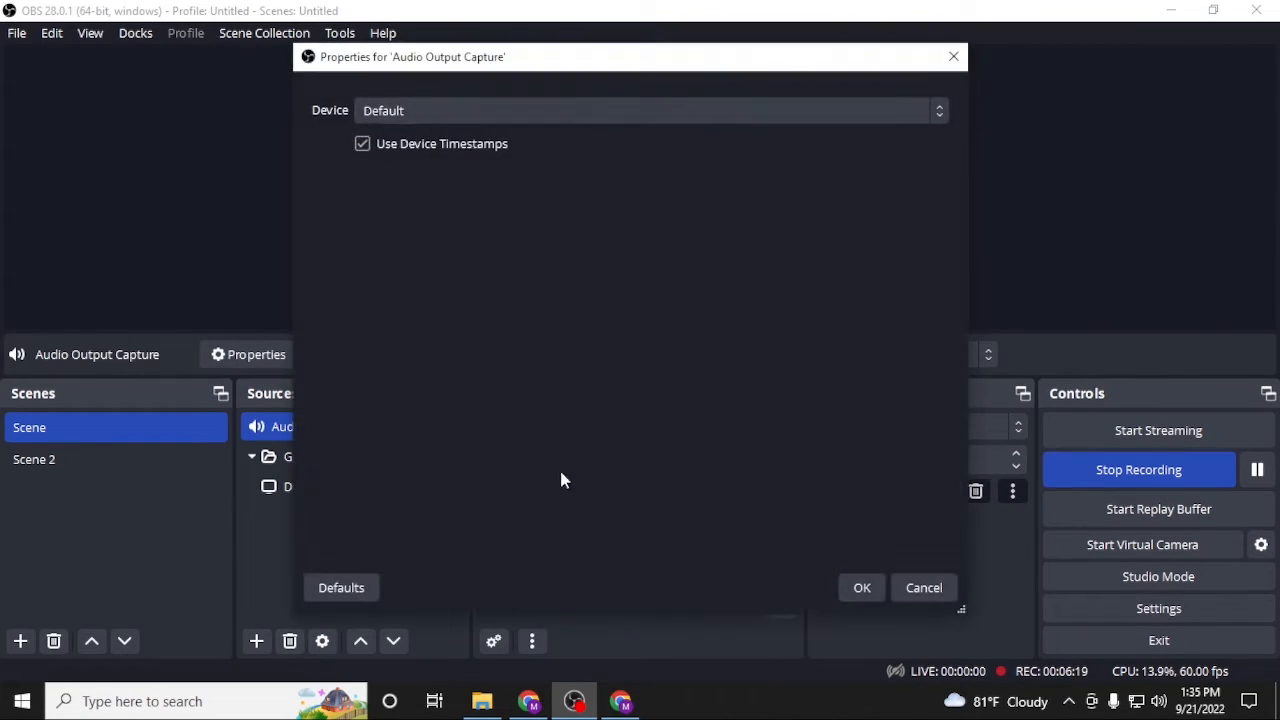
pyautogui.click(833, 110)
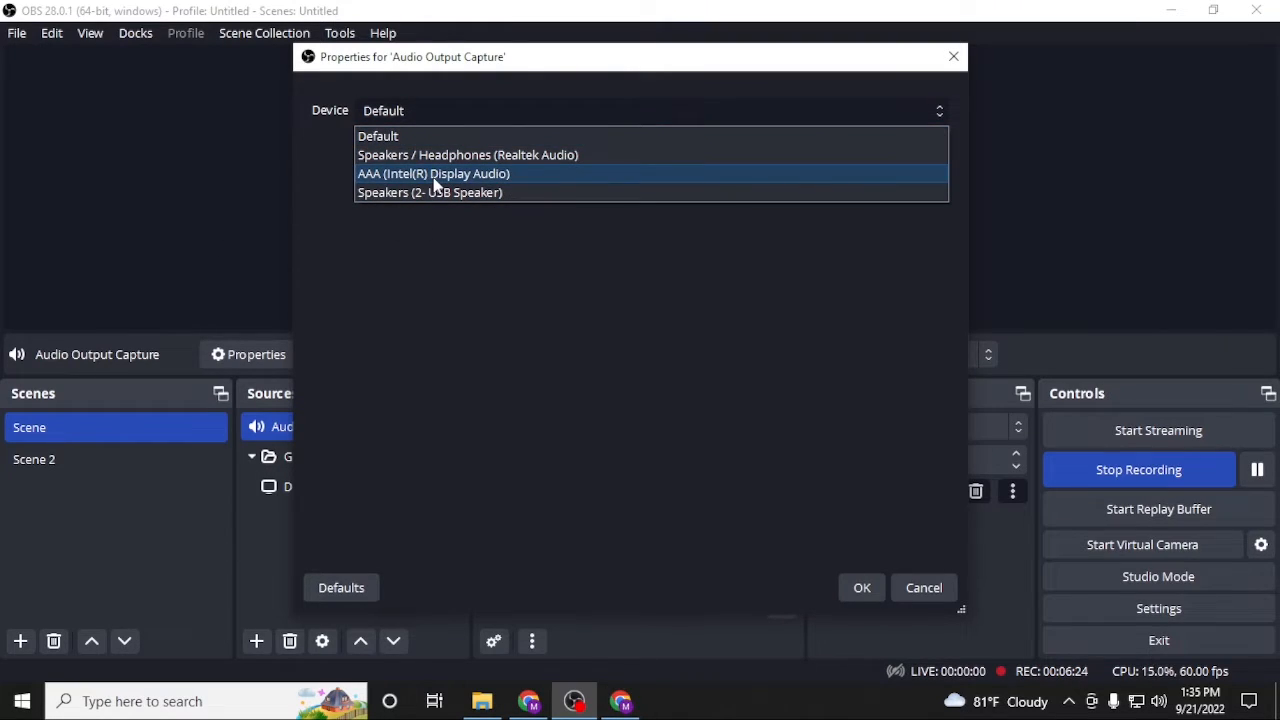
pyautogui.click(933, 592)
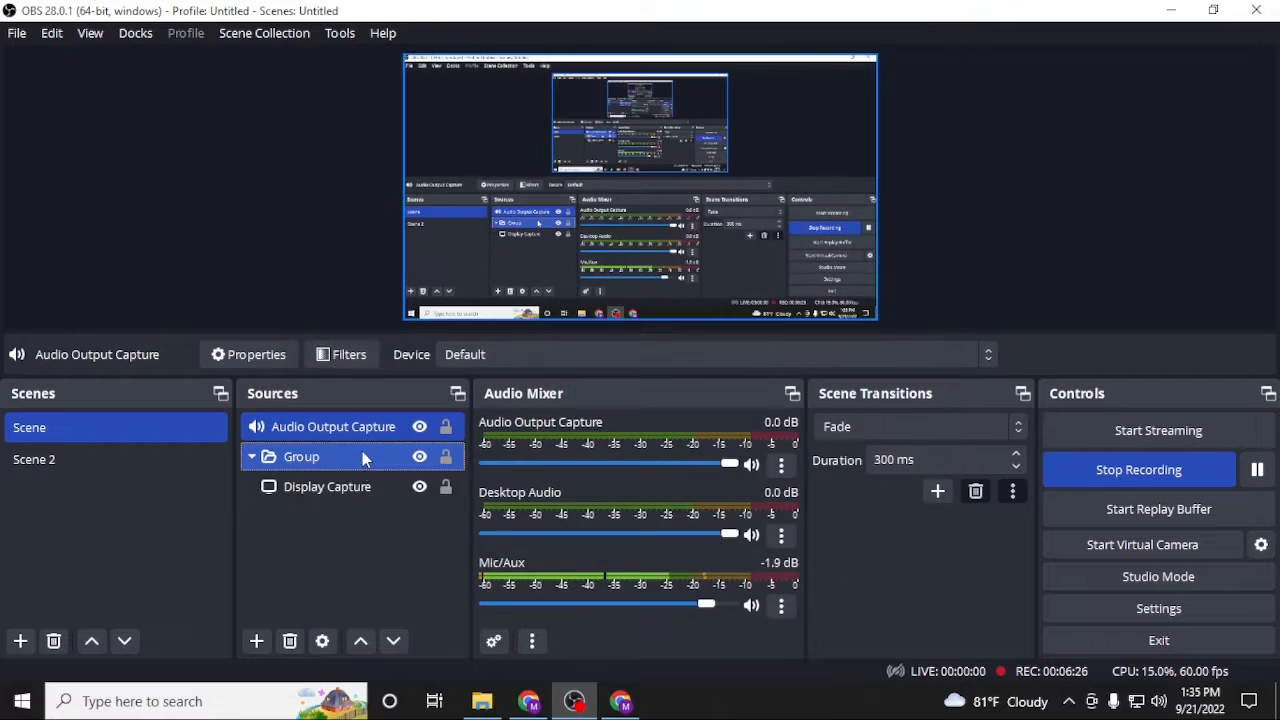
# Step: Remove the Audio Output Capture source from the scene
pyautogui.click(332, 486)
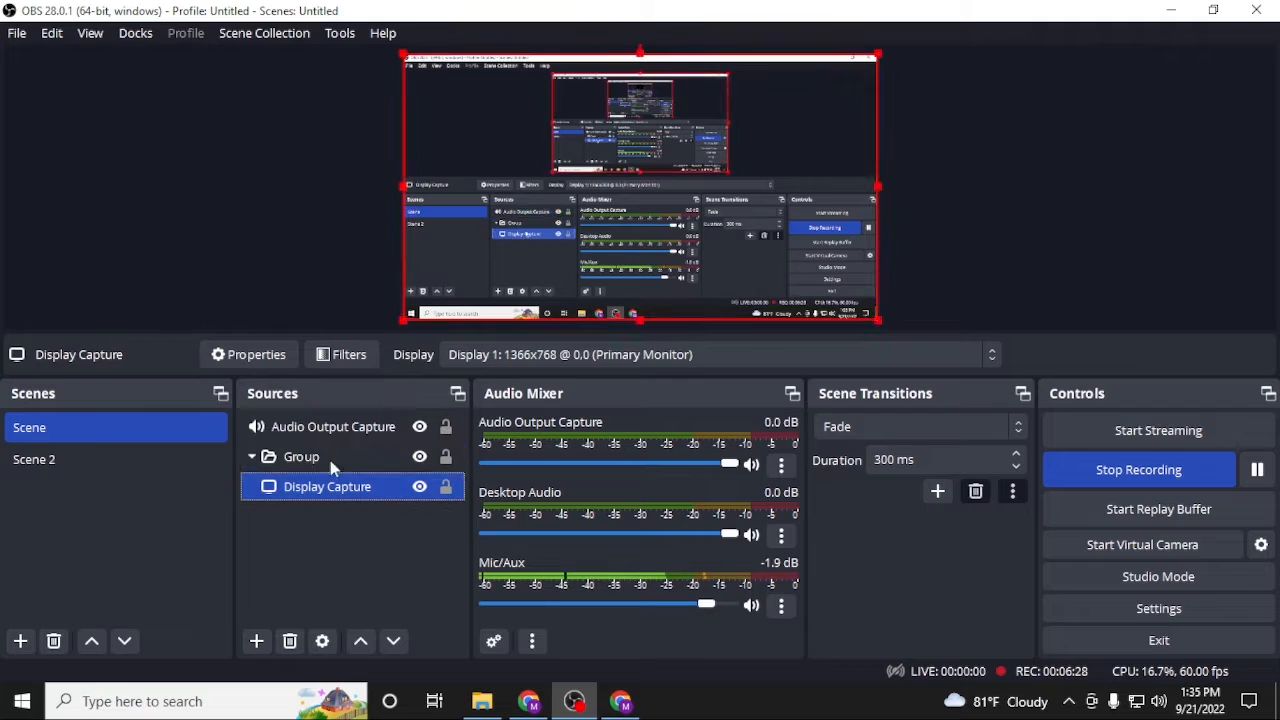
pyautogui.click(332, 430)
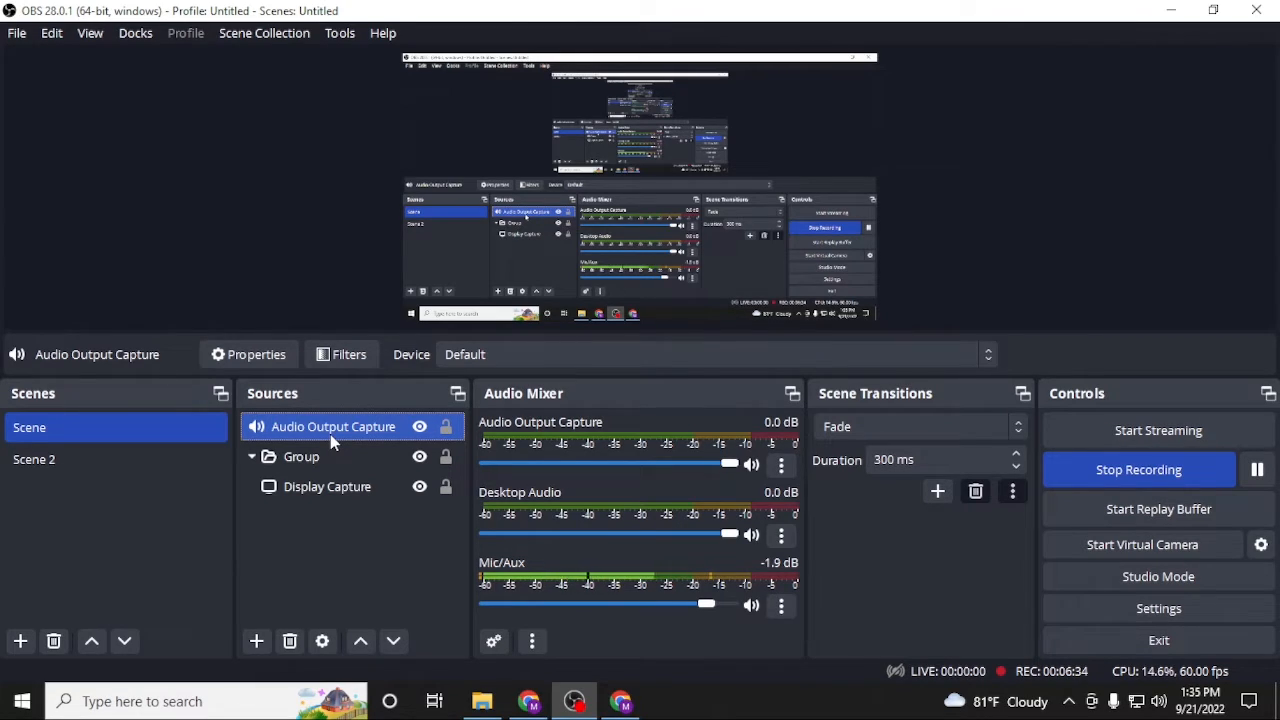
pyautogui.click(291, 643)
pyautogui.click(736, 367)
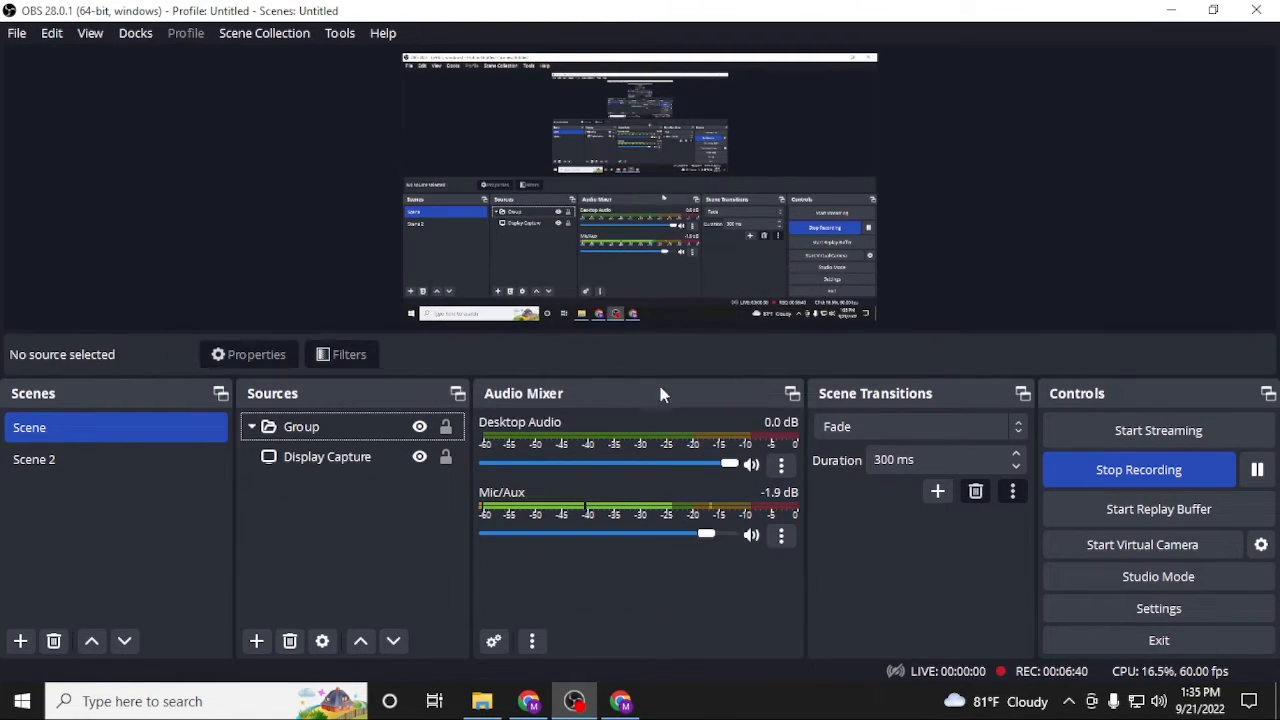
# Step: Switch to Scene 2
pyautogui.click(152, 462)
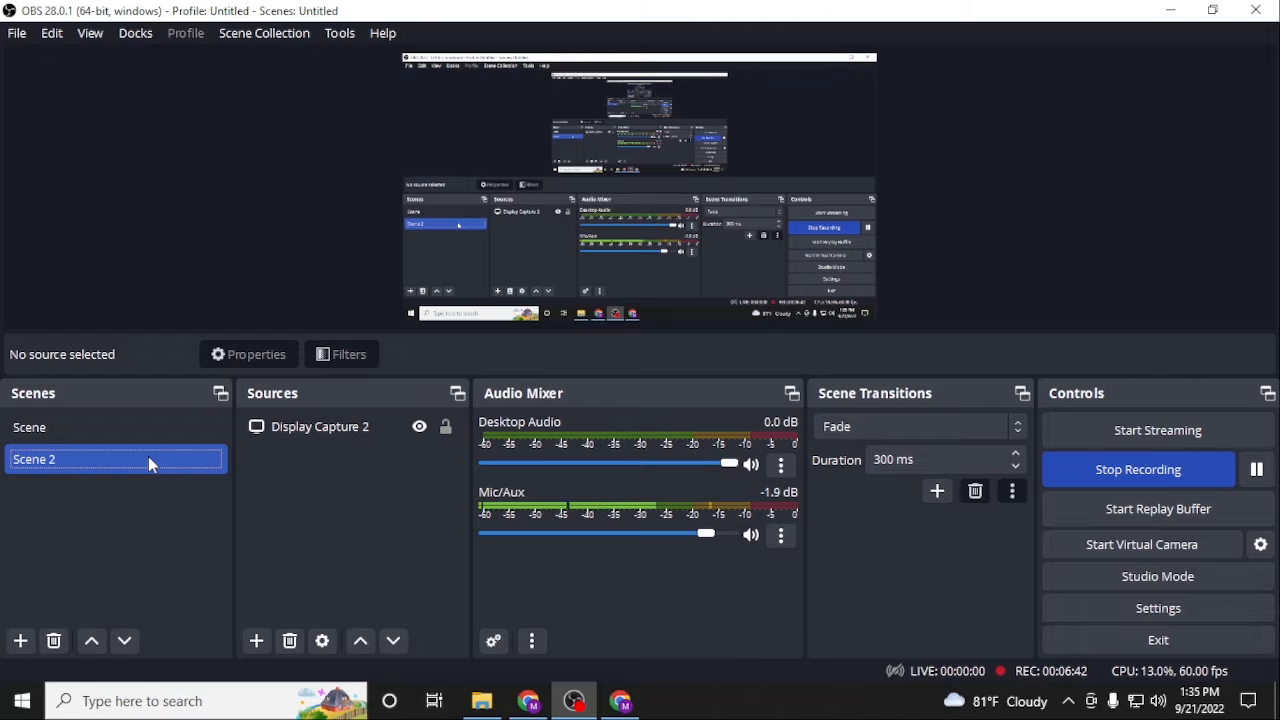
# Step: Delete Scene 2 from the scene list and confirm its removal
pyautogui.click(140, 428)
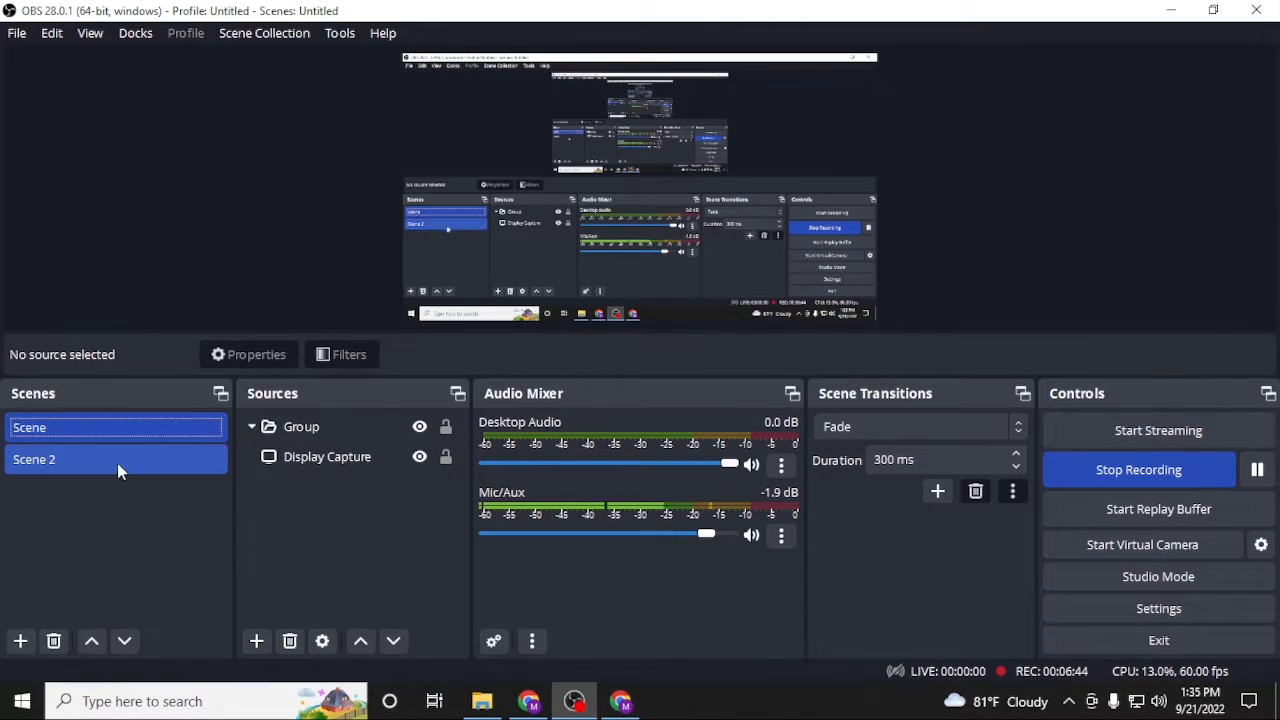
pyautogui.click(117, 463)
pyautogui.press('Delete')
pyautogui.click(697, 366)
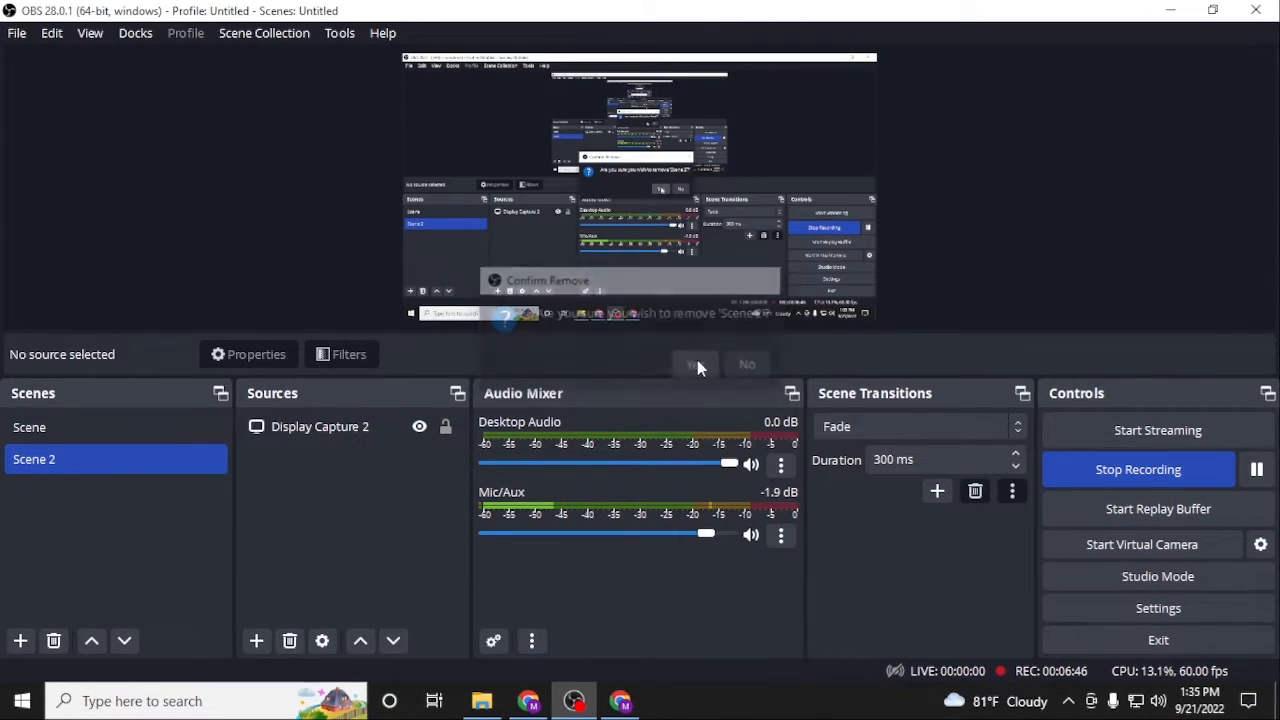
# Step: Select the Display Capture source in the remaining scene
pyautogui.click(348, 470)
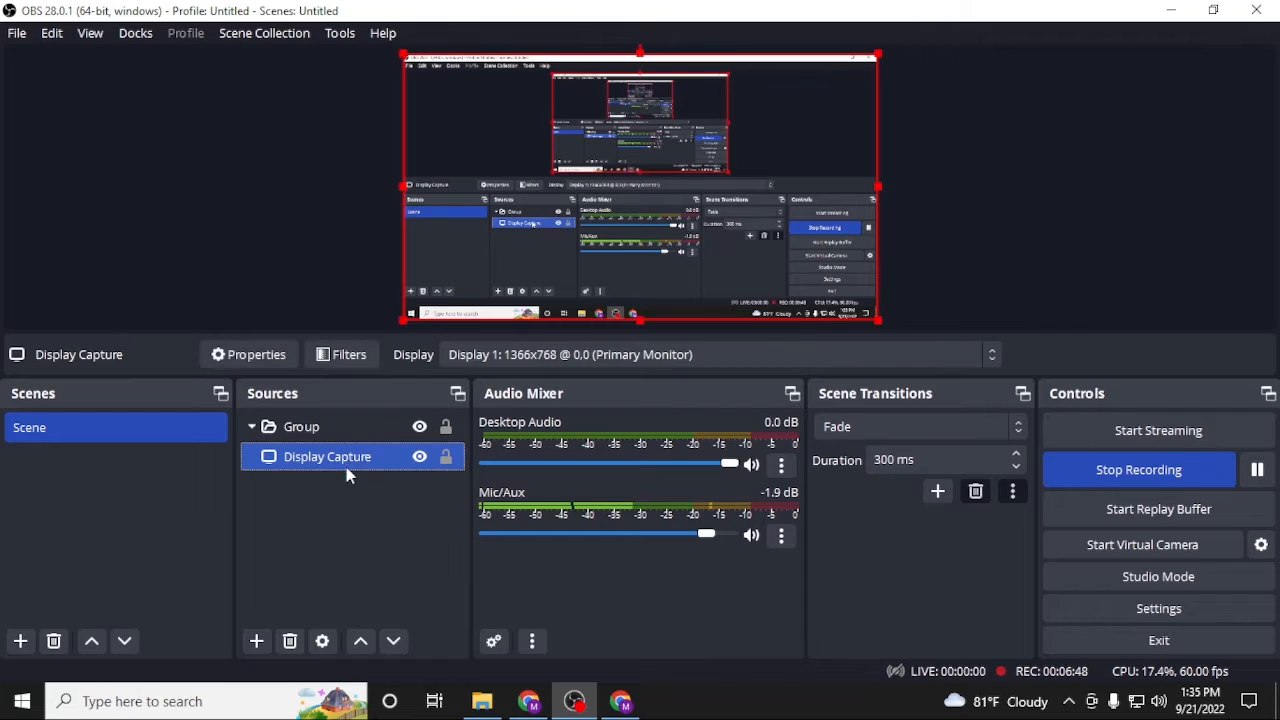
pyautogui.keyDown('ctrl'); pyautogui.click(346, 467); pyautogui.keyUp('ctrl')
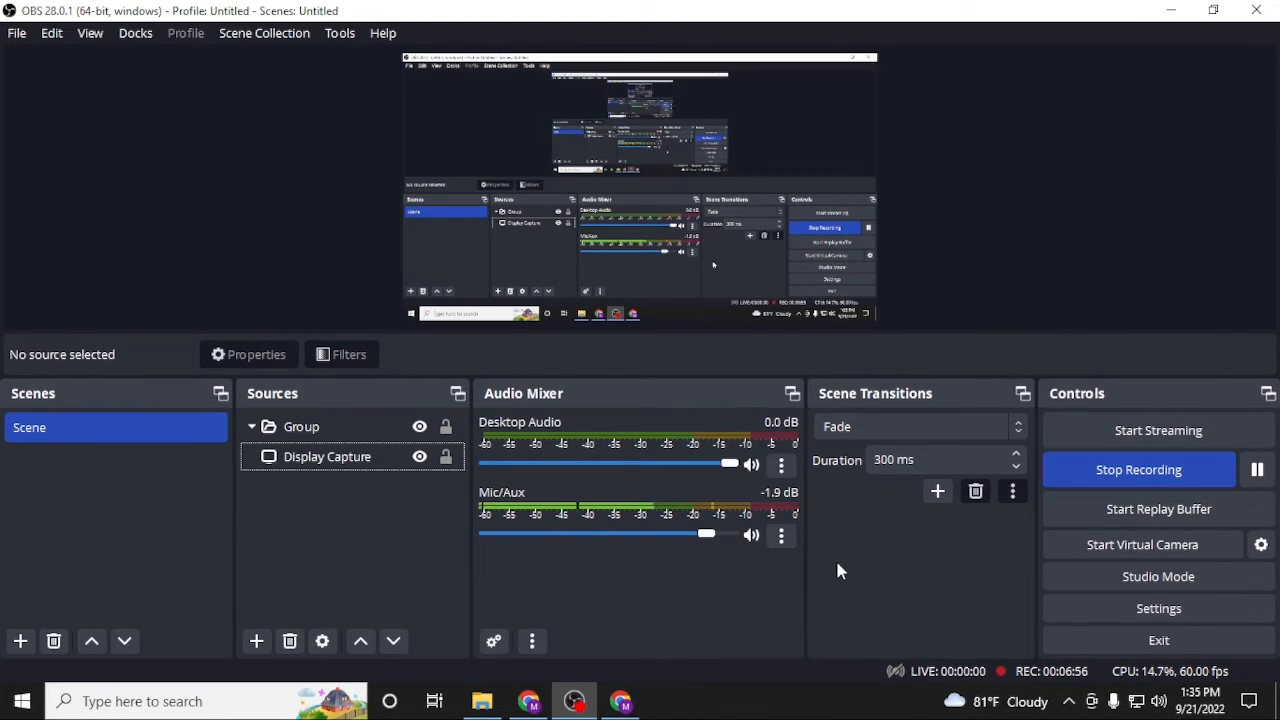
pyautogui.click(381, 463)
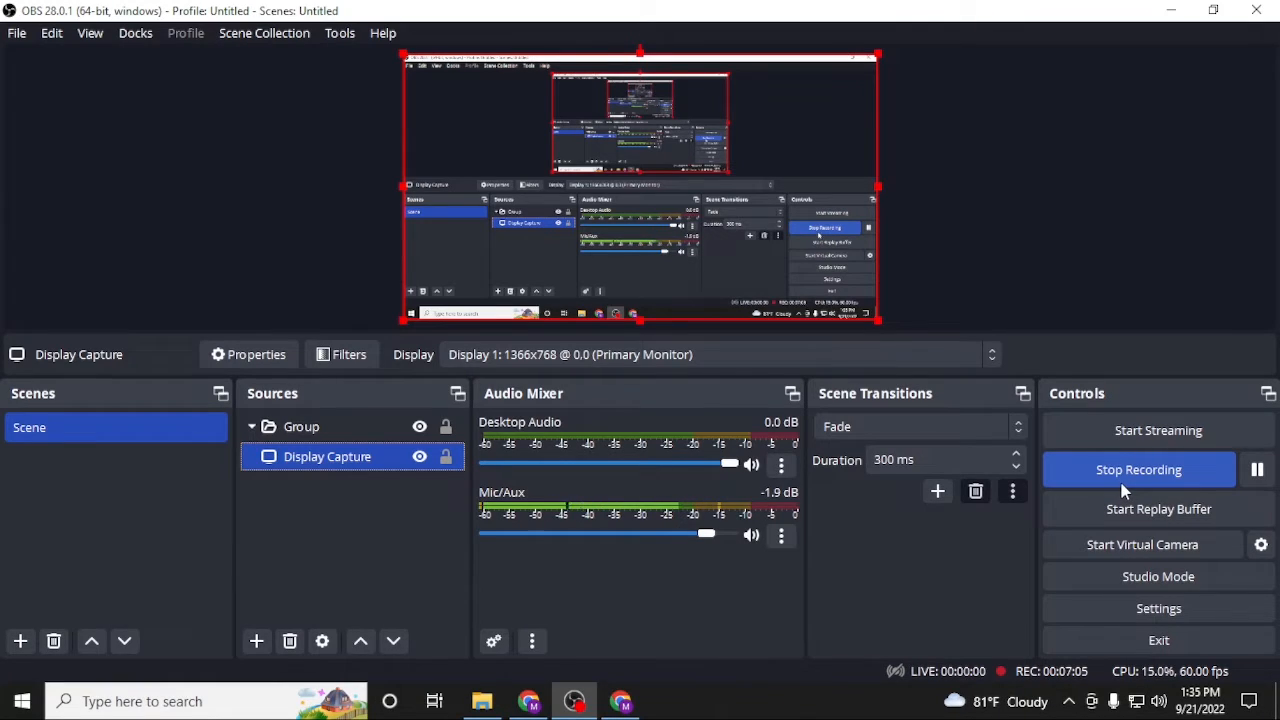
# Step: Examine the scene transition choices, duration setting and addable transition types, keeping Fade as the transition
pyautogui.click(968, 432)
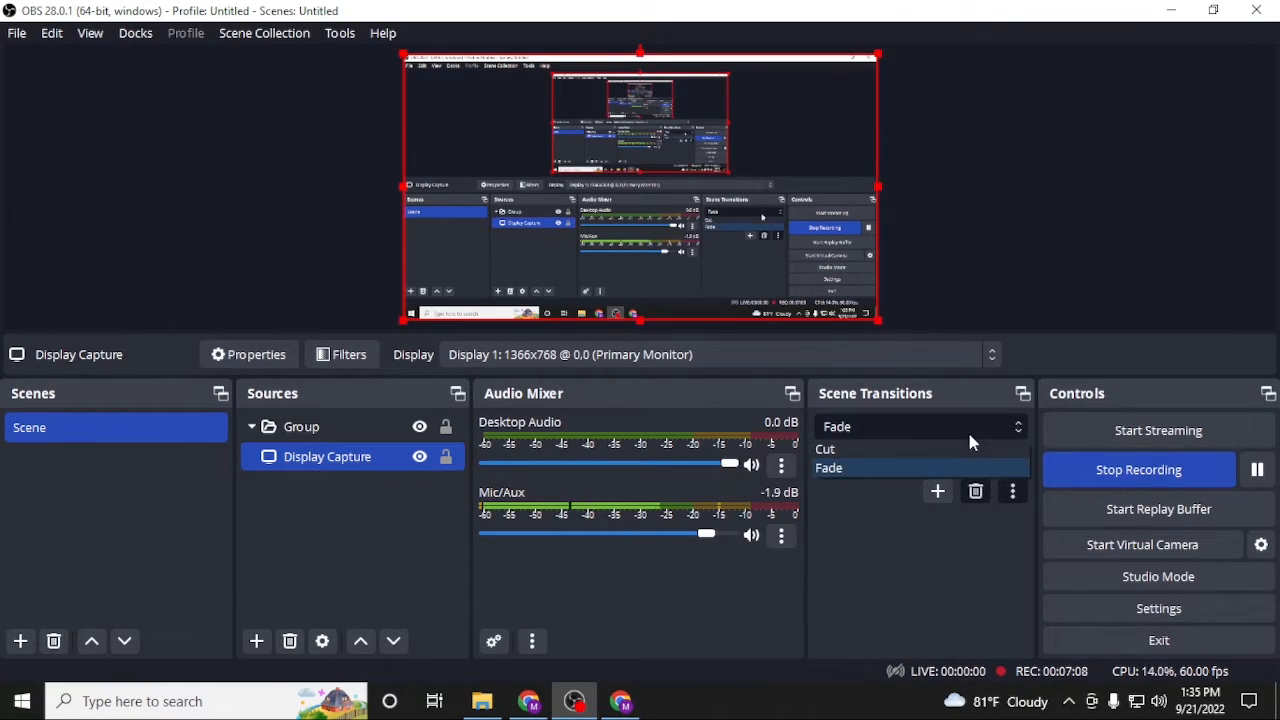
pyautogui.click(881, 469)
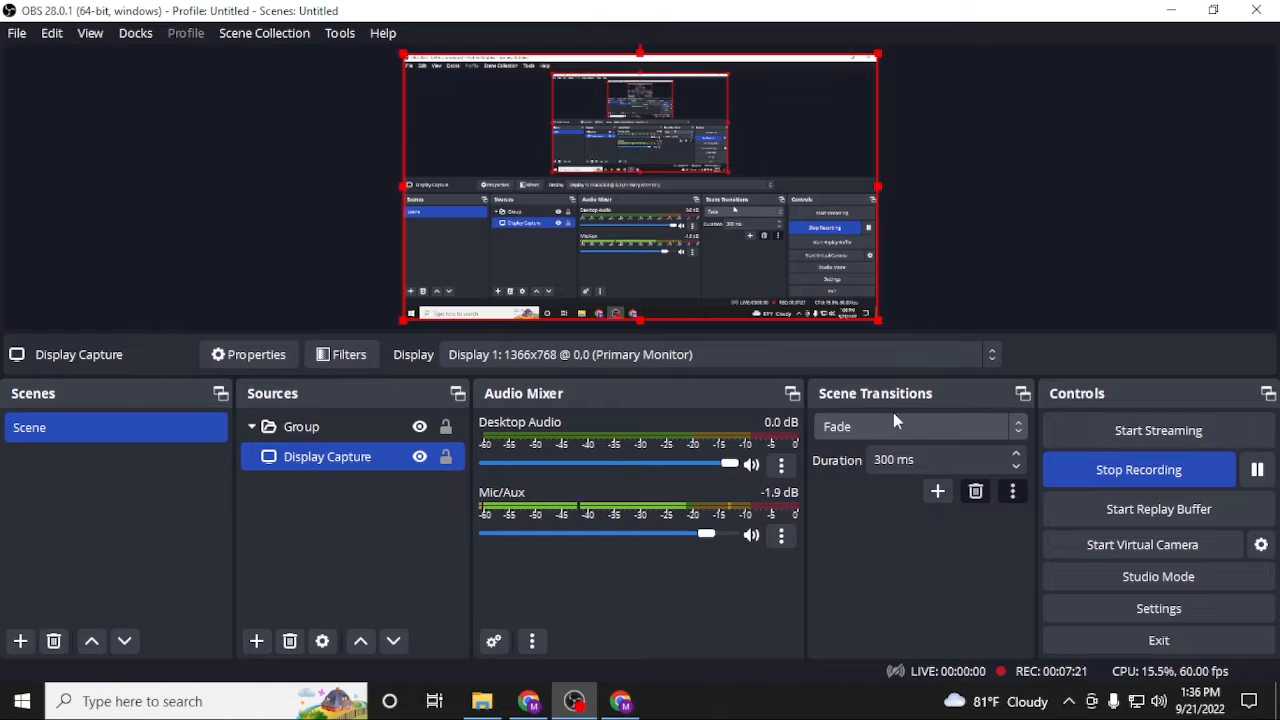
pyautogui.click(905, 460)
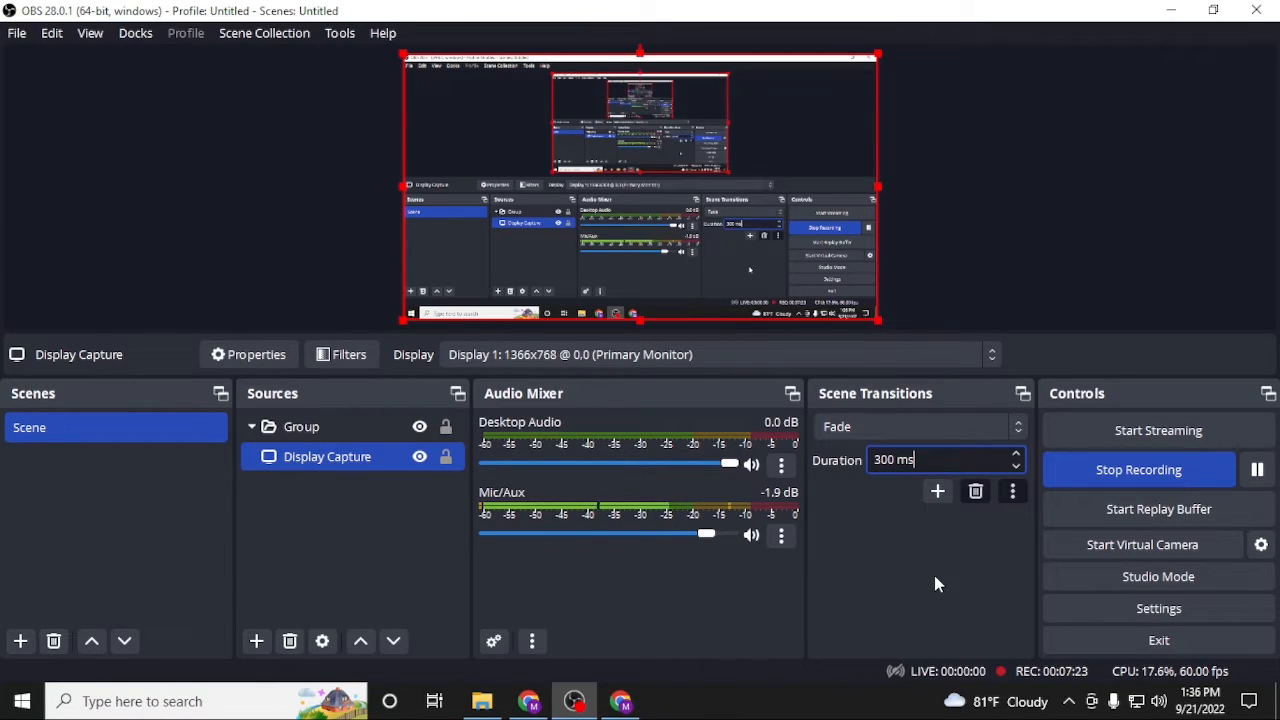
pyautogui.click(938, 493)
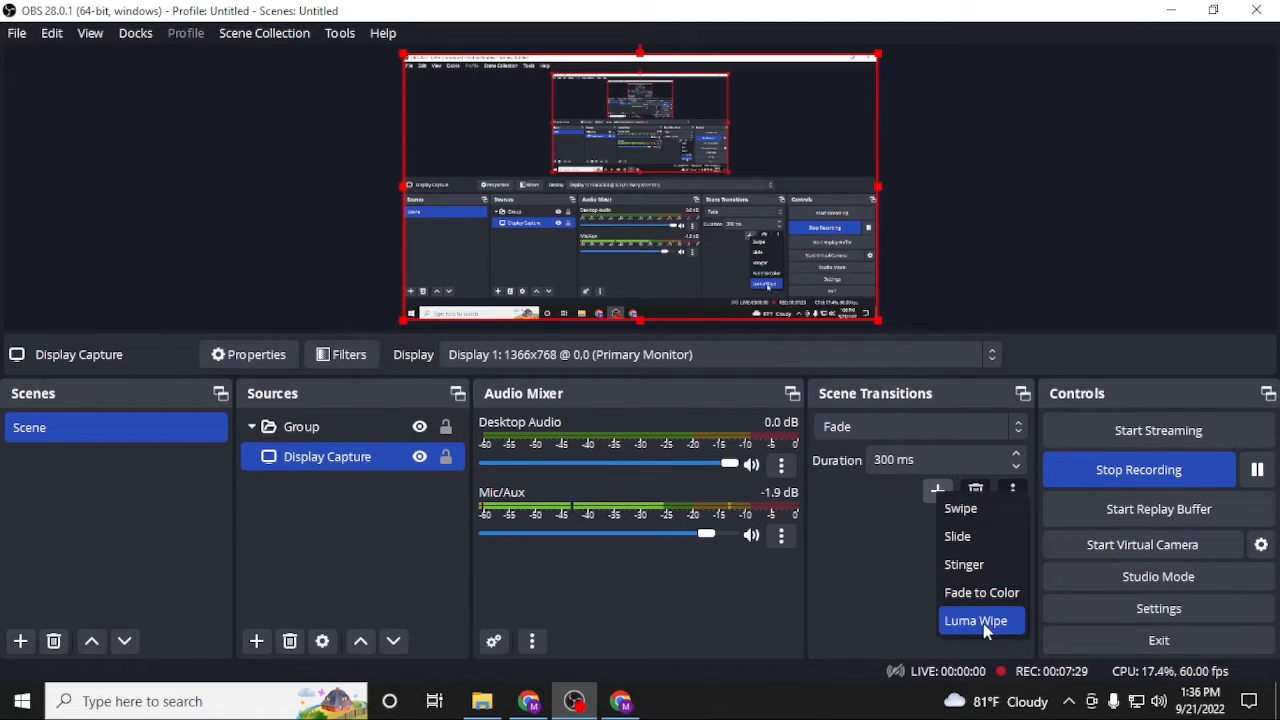
pyautogui.click(856, 566)
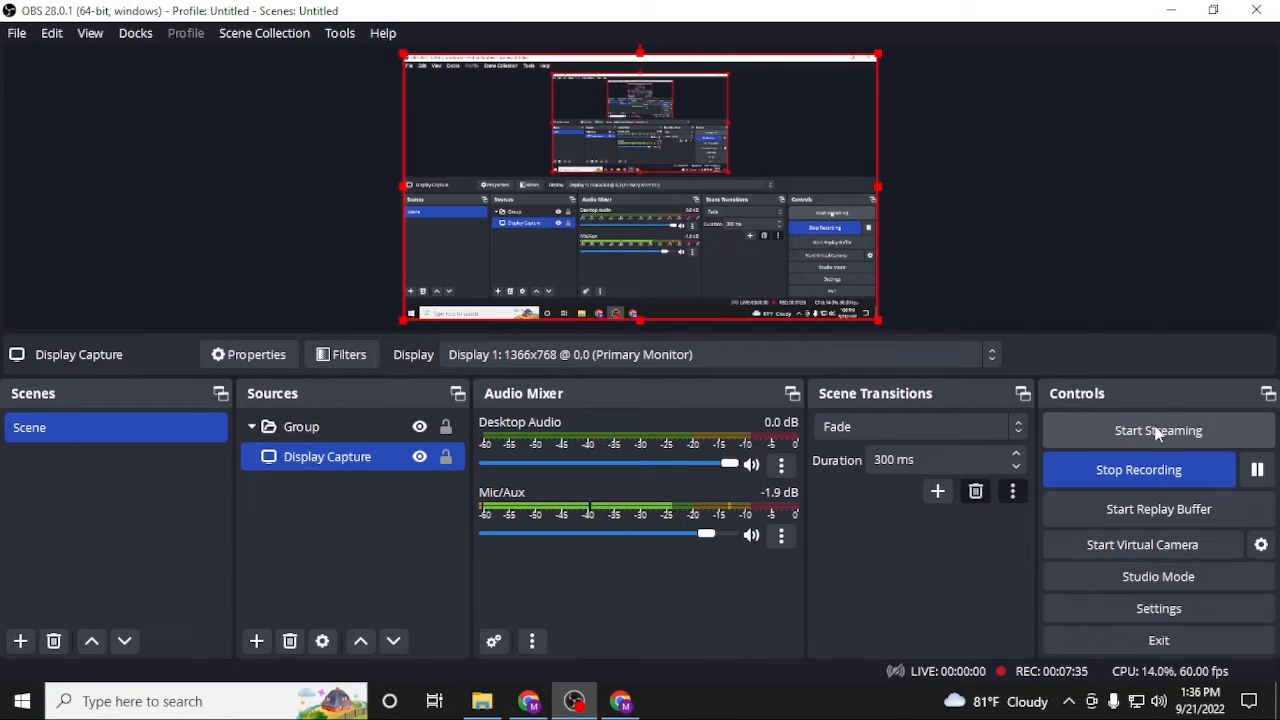
# Step: Open the stream settings and review the available streaming services, keeping YouTube - RTMPS
pyautogui.click(1106, 604)
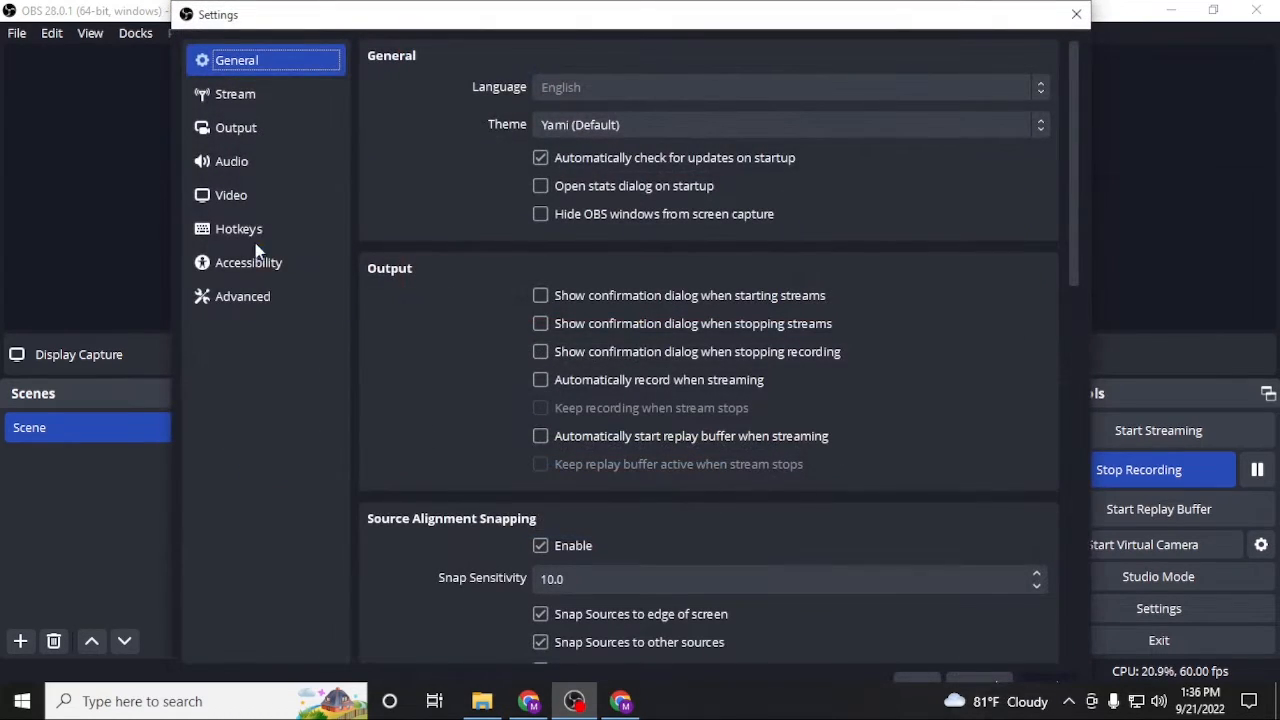
pyautogui.click(295, 100)
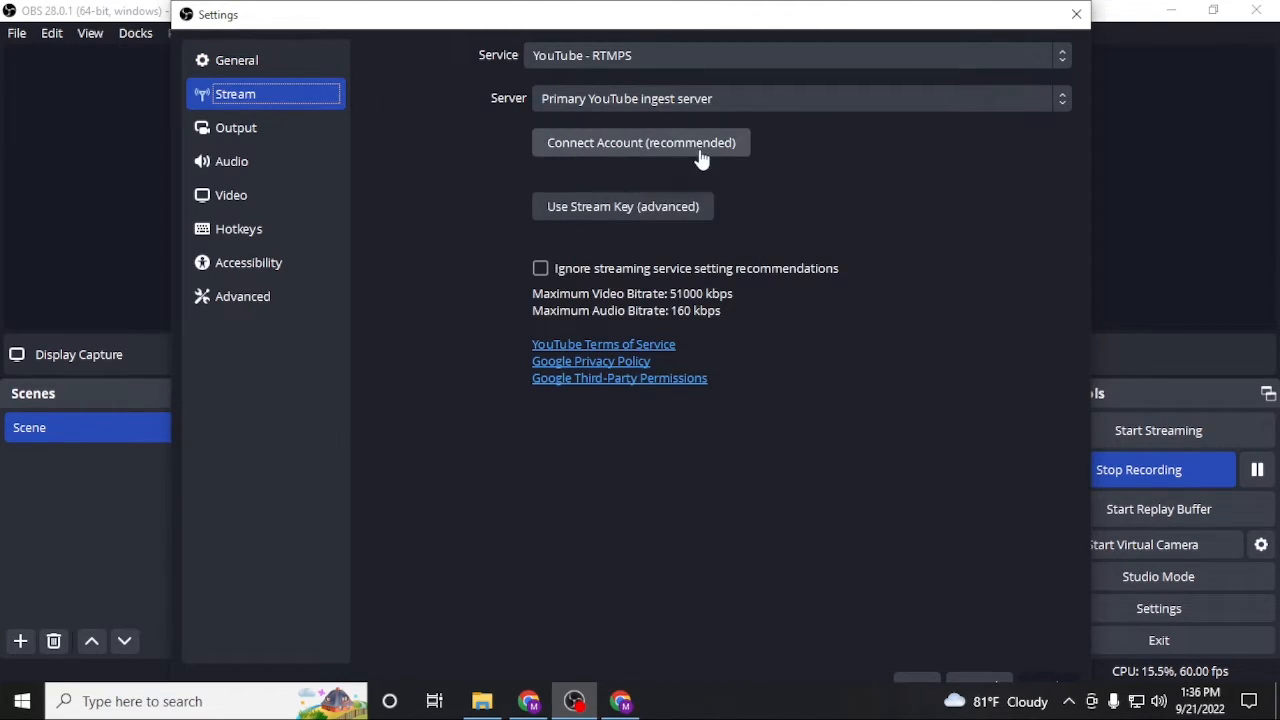
pyautogui.click(1018, 62)
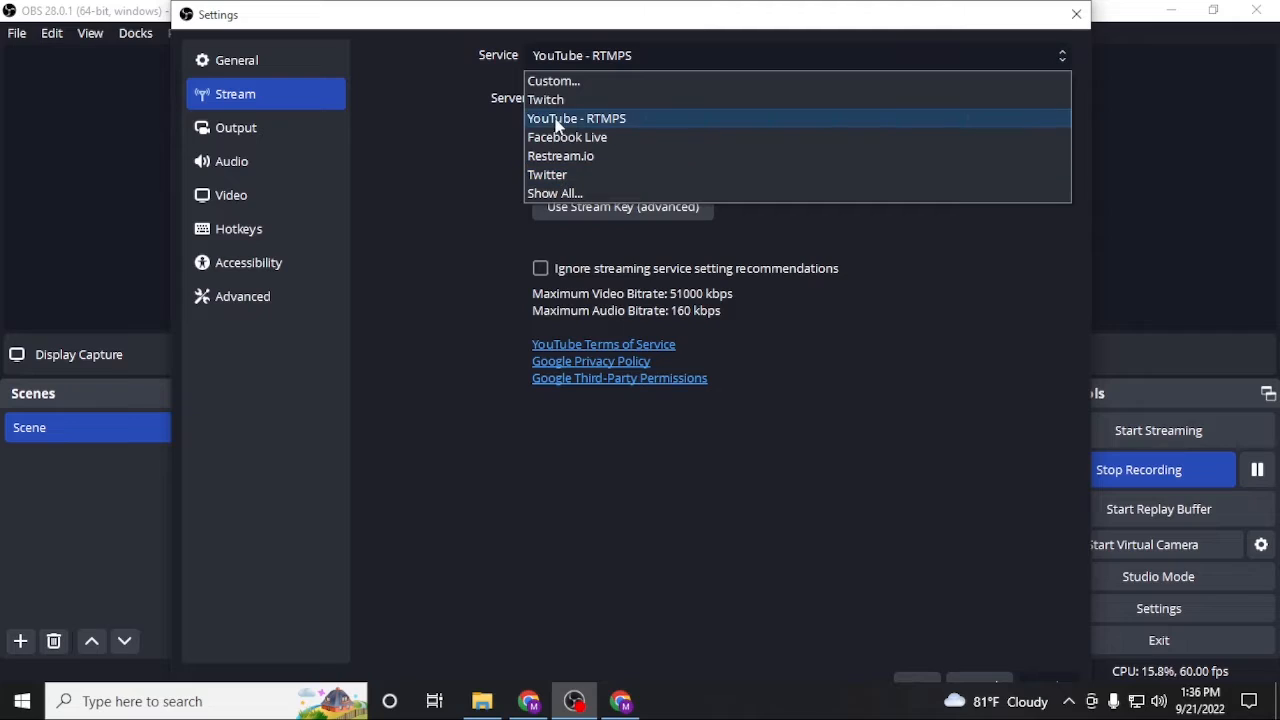
pyautogui.click(669, 120)
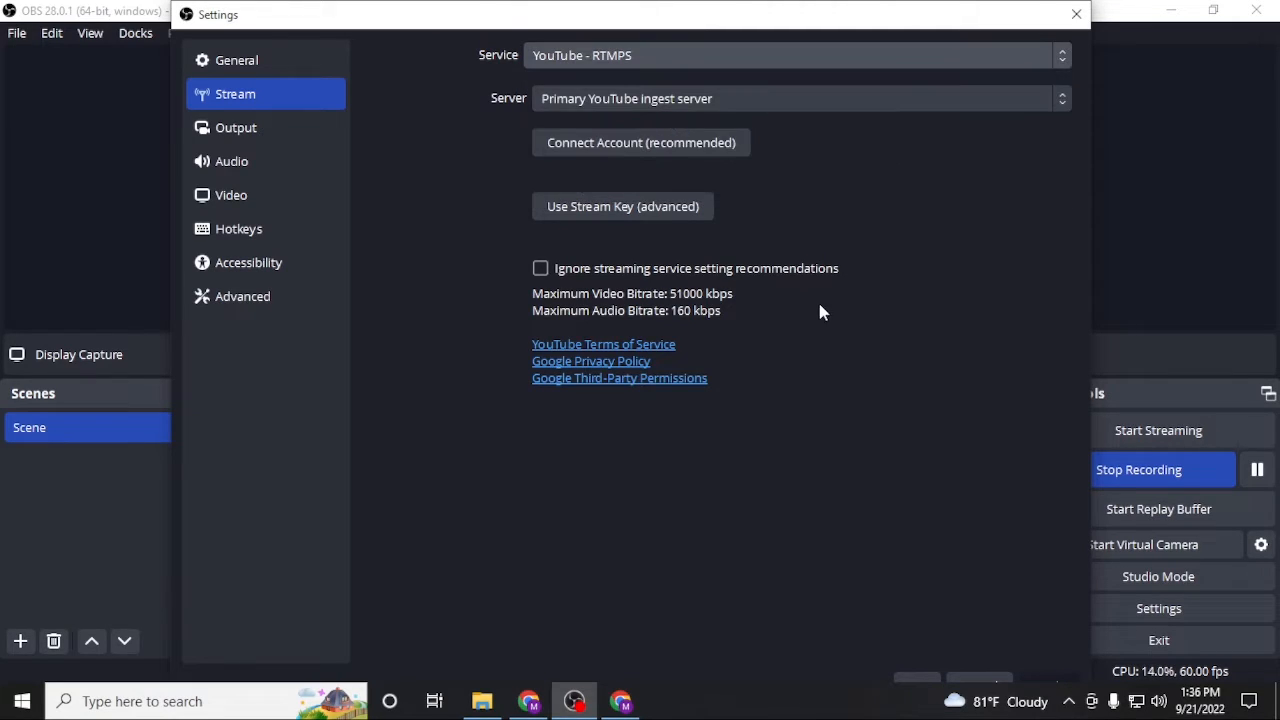
# Step: Switch the YouTube stream setup to using a stream key and inspect the key entry field
pyautogui.click(621, 212)
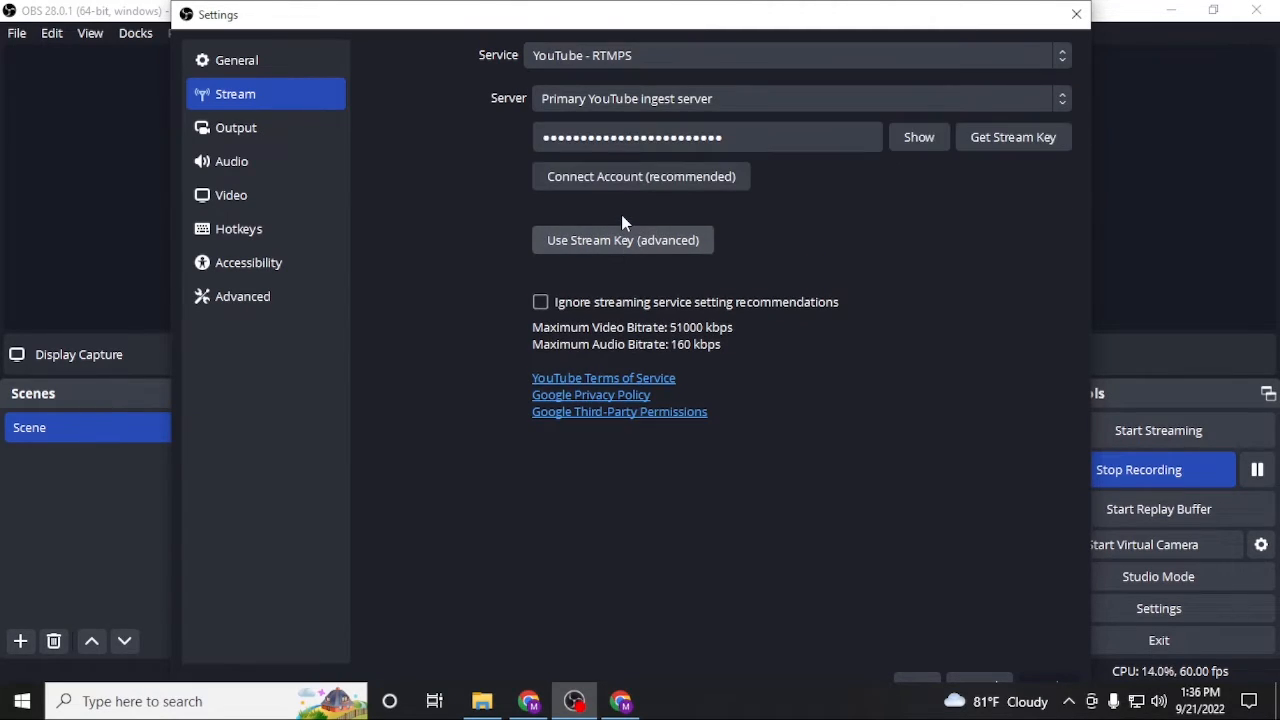
pyautogui.click(835, 138)
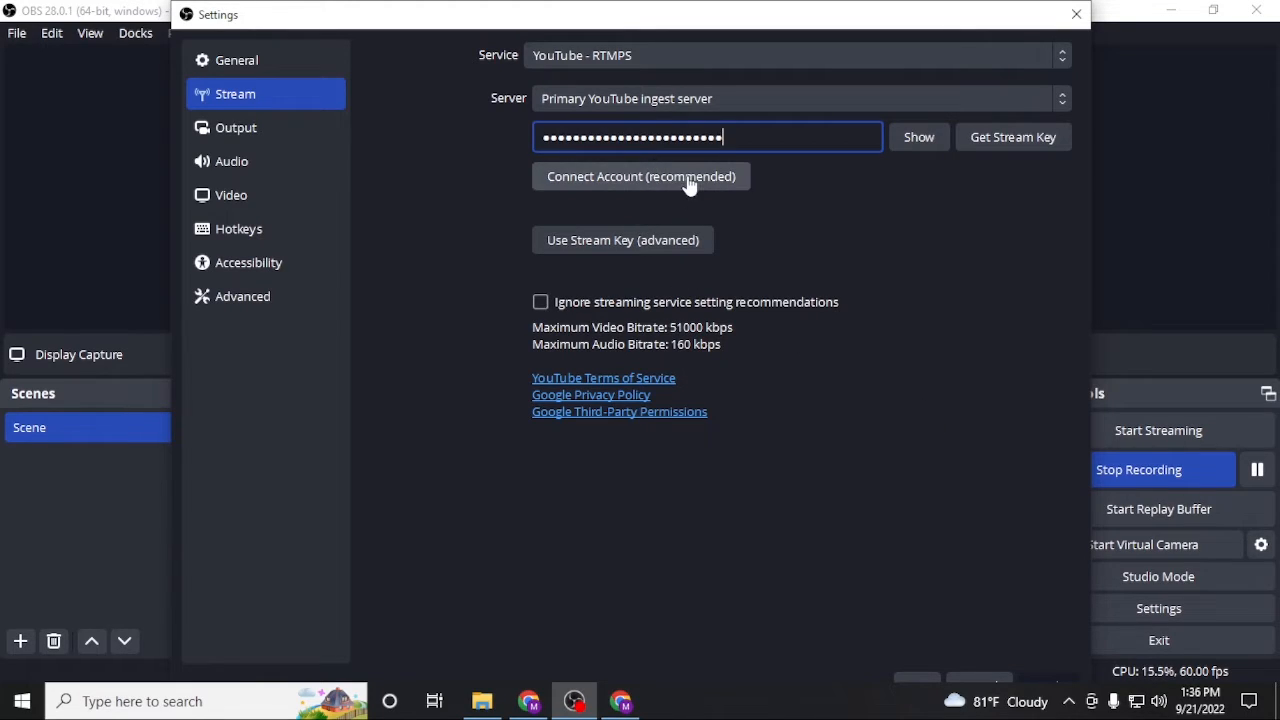
pyautogui.click(752, 88)
pyautogui.click(753, 88)
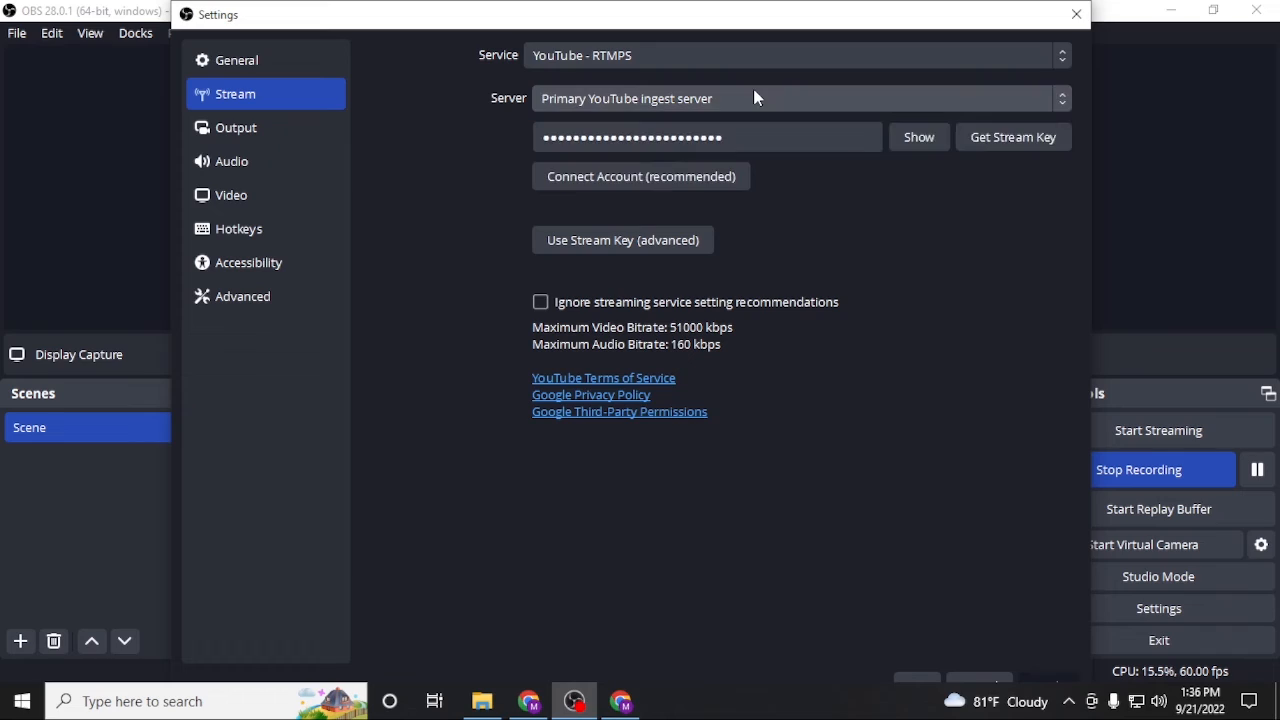
# Step: Review the streaming service and YouTube ingest server options, and close the settings without changes
pyautogui.click(686, 62)
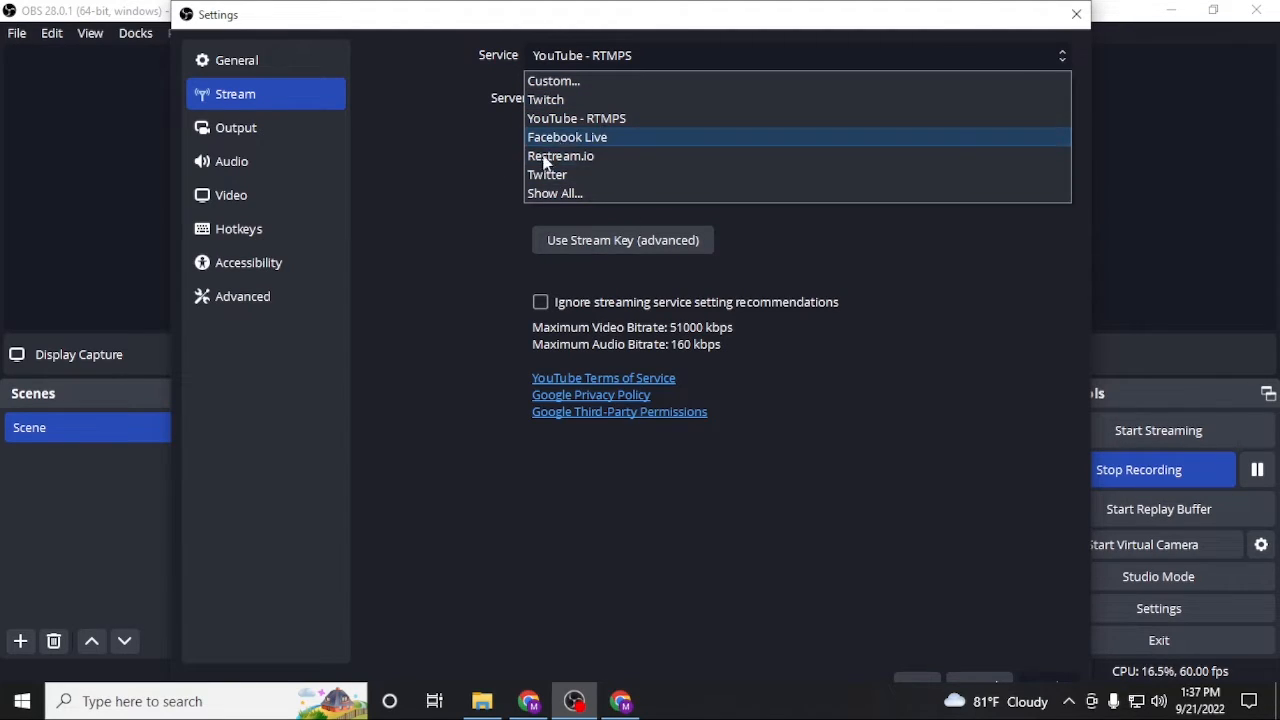
pyautogui.click(968, 60)
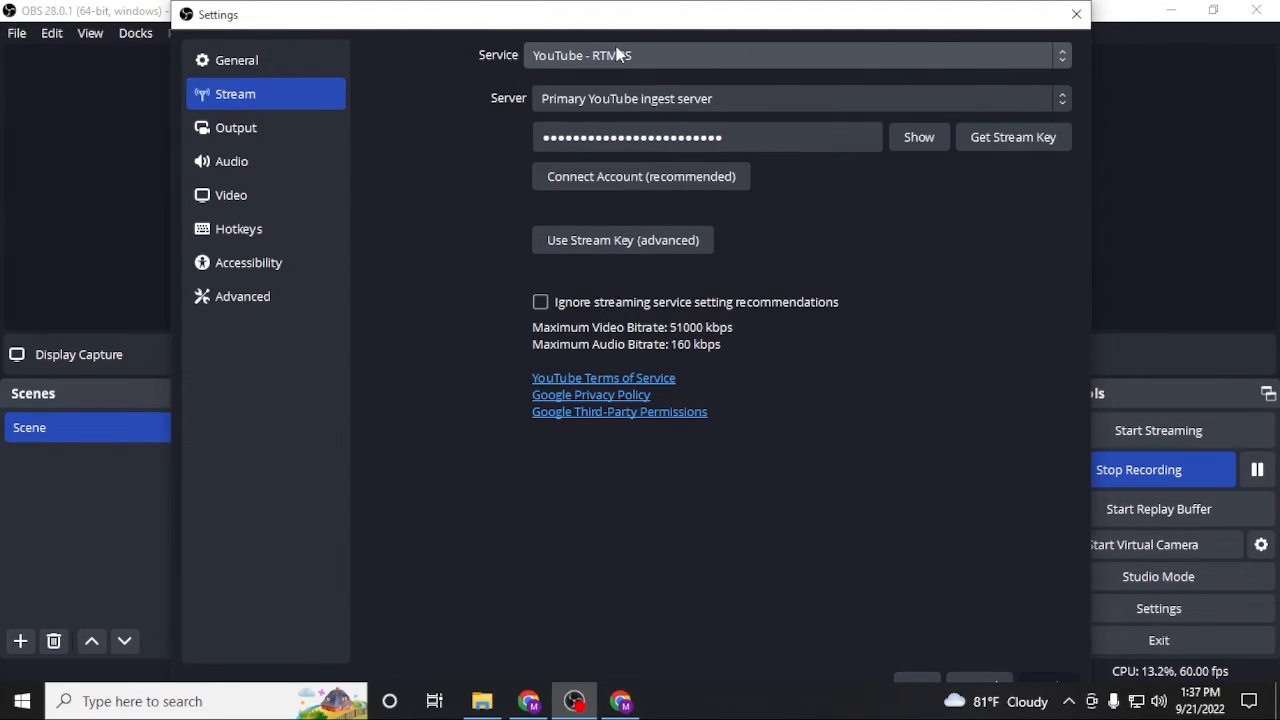
pyautogui.click(739, 104)
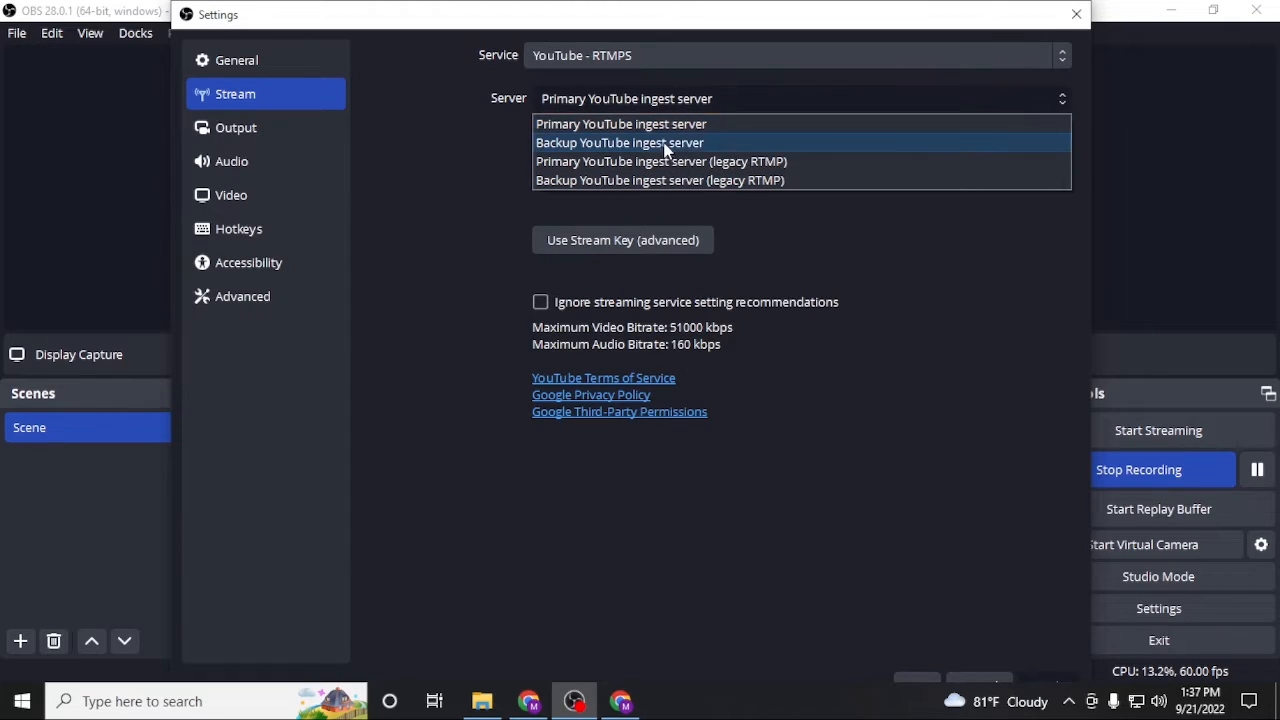
pyautogui.click(760, 97)
pyautogui.click(762, 137)
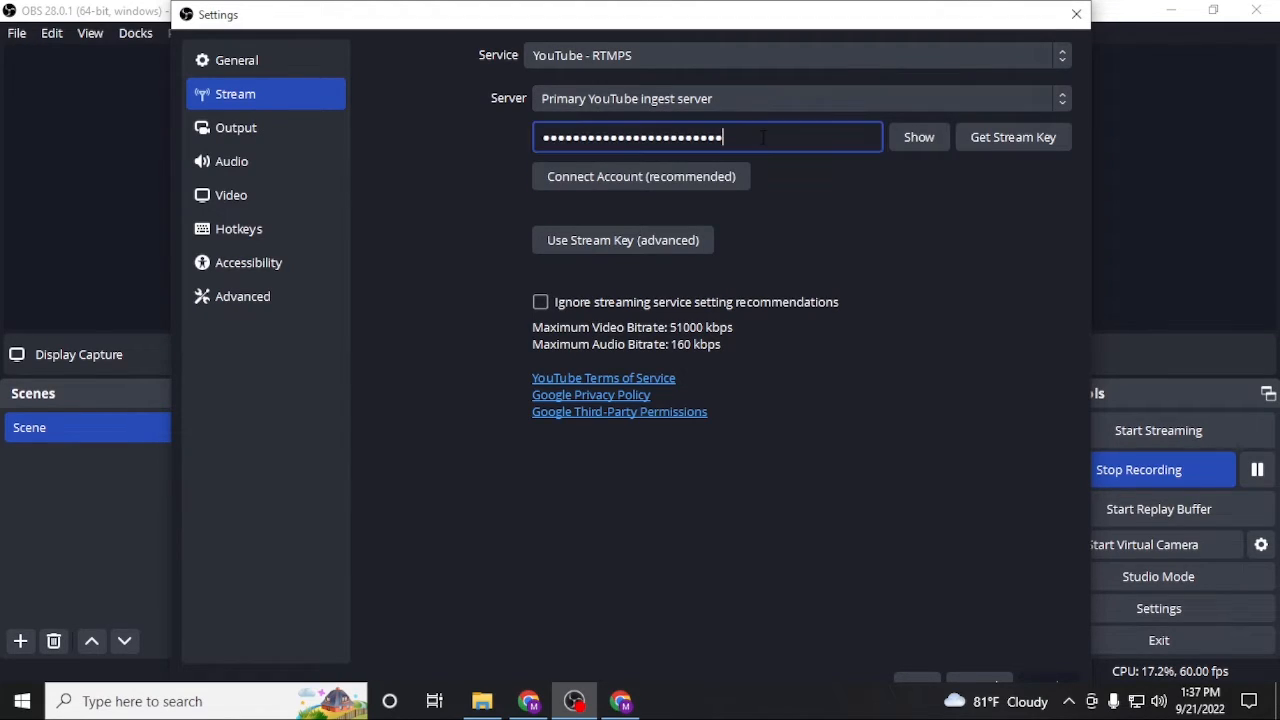
pyautogui.moveTo(941, 6); pyautogui.dragTo(903, 33)
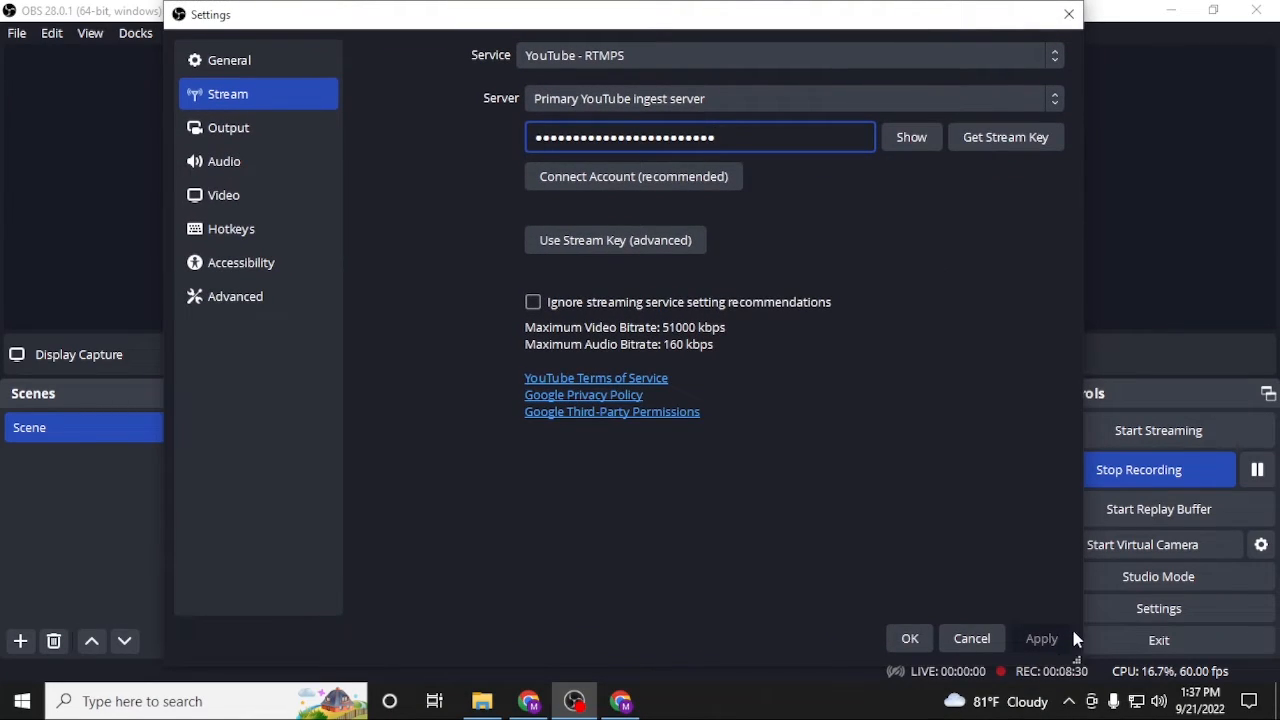
pyautogui.click(1067, 25)
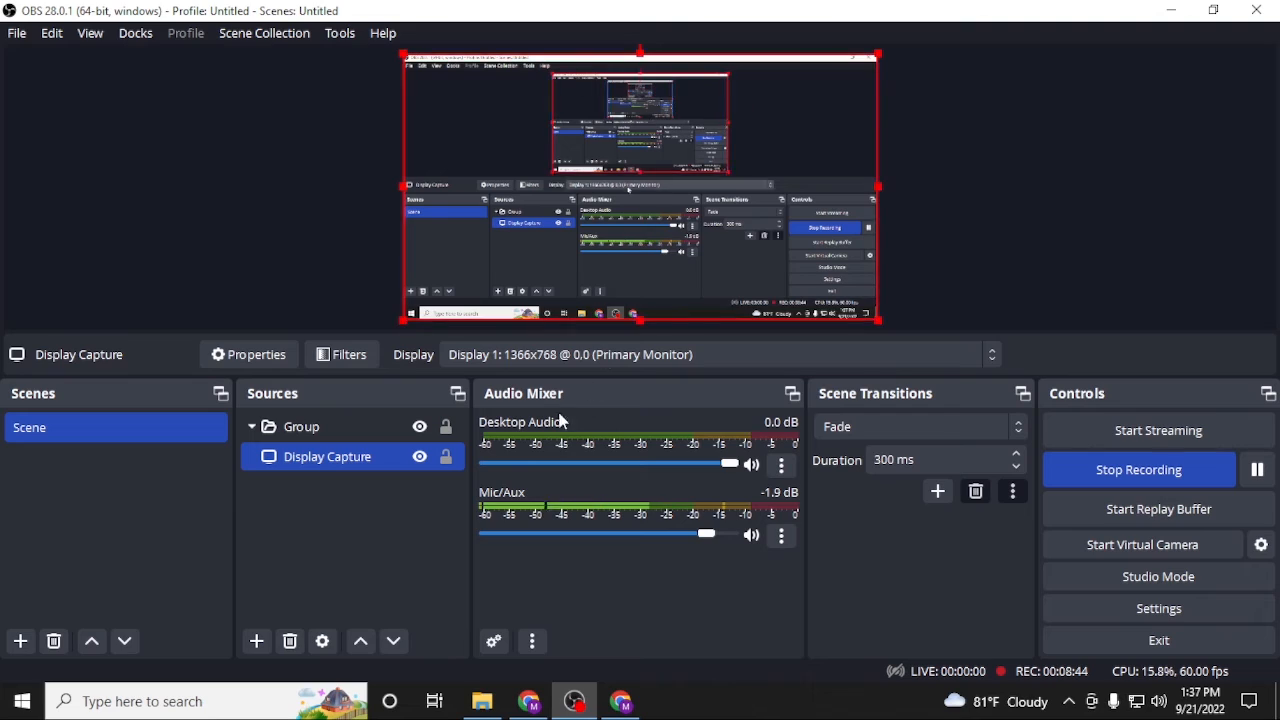
# Step: View the source types that can be added to the scene without adding one
pyautogui.rightClick(325, 538)
pyautogui.moveTo(377, 540)
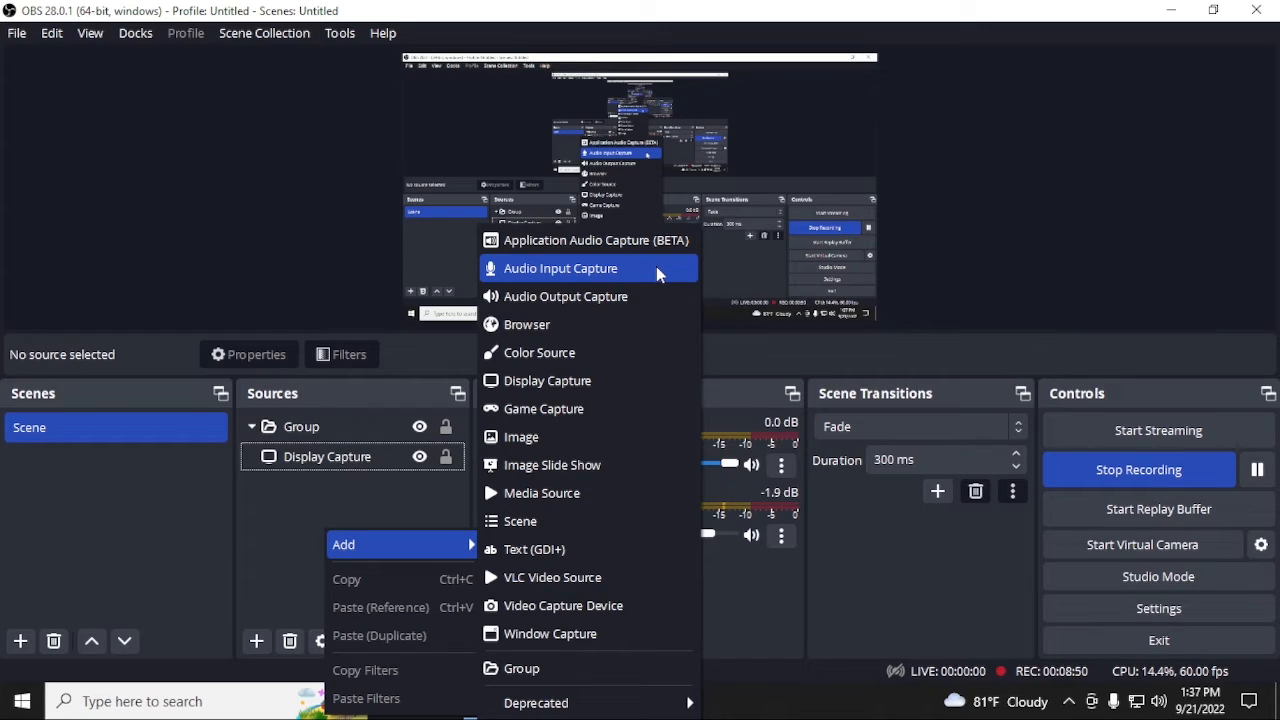
pyautogui.click(864, 378)
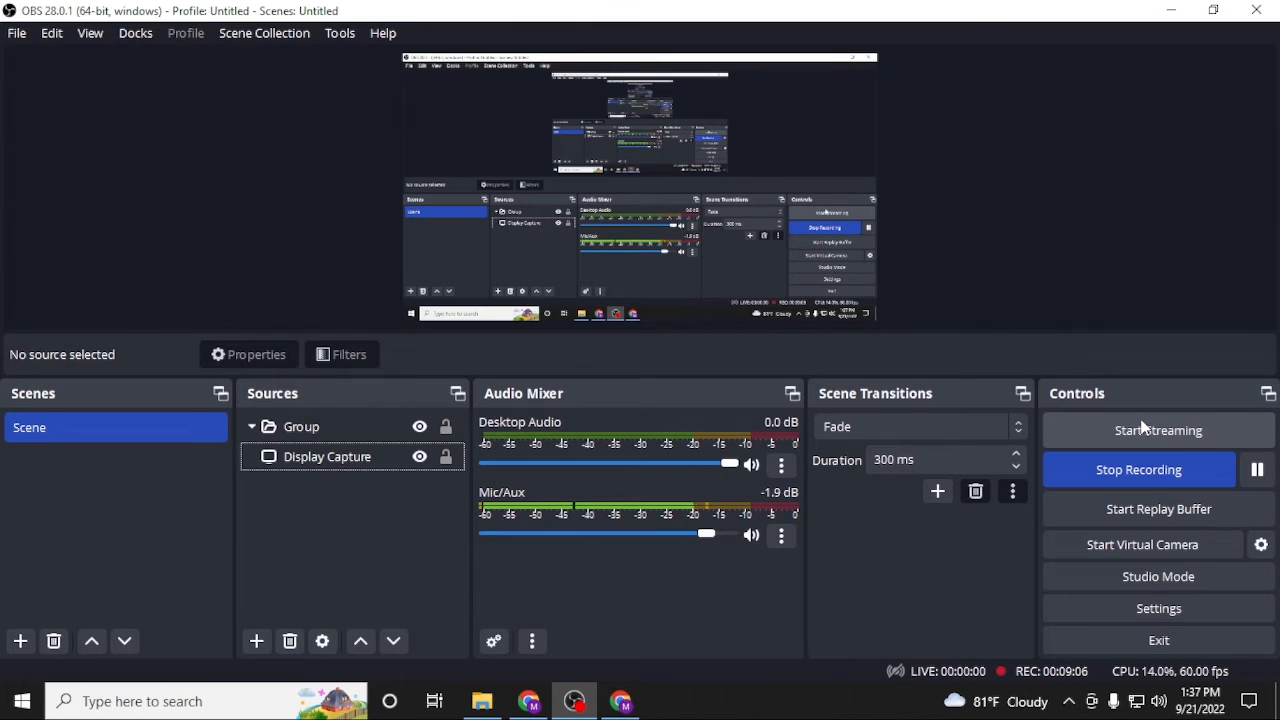
# Step: Look through the available docks, tools, scene collection and editing commands without choosing any
pyautogui.click(52, 33)
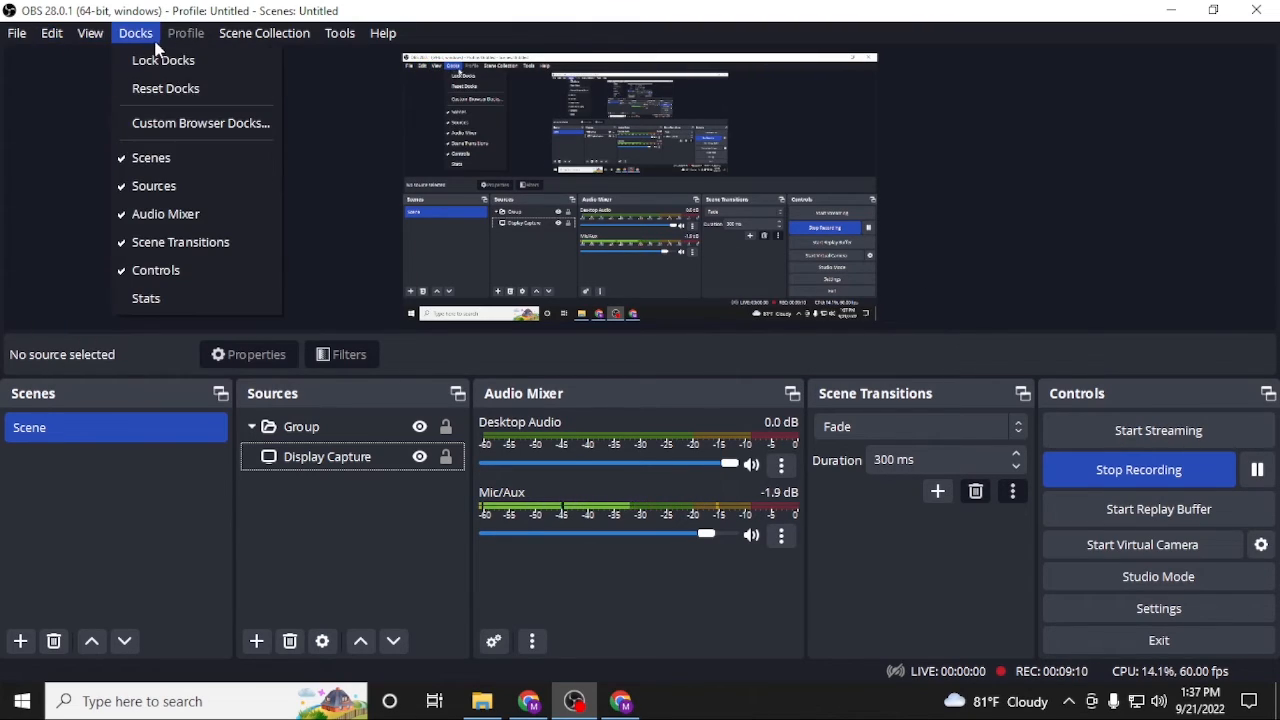
pyautogui.click(344, 36)
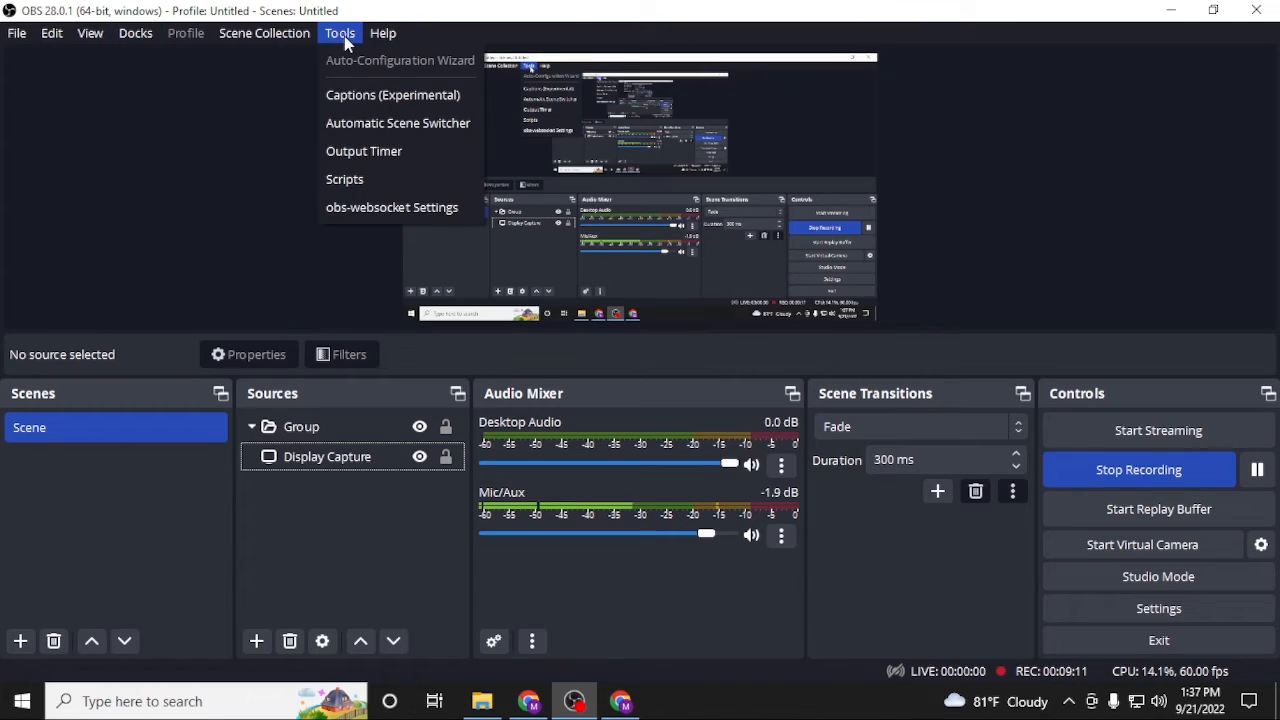
pyautogui.click(264, 33)
pyautogui.click(52, 33)
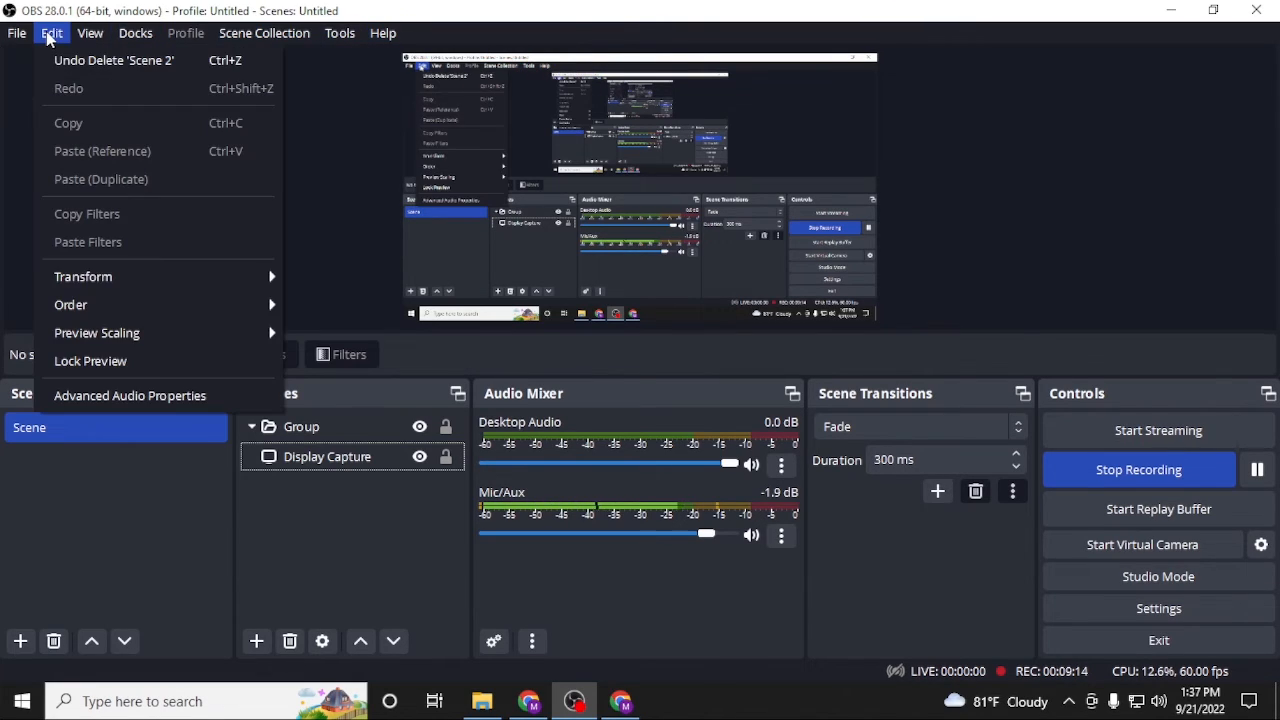
pyautogui.click(701, 603)
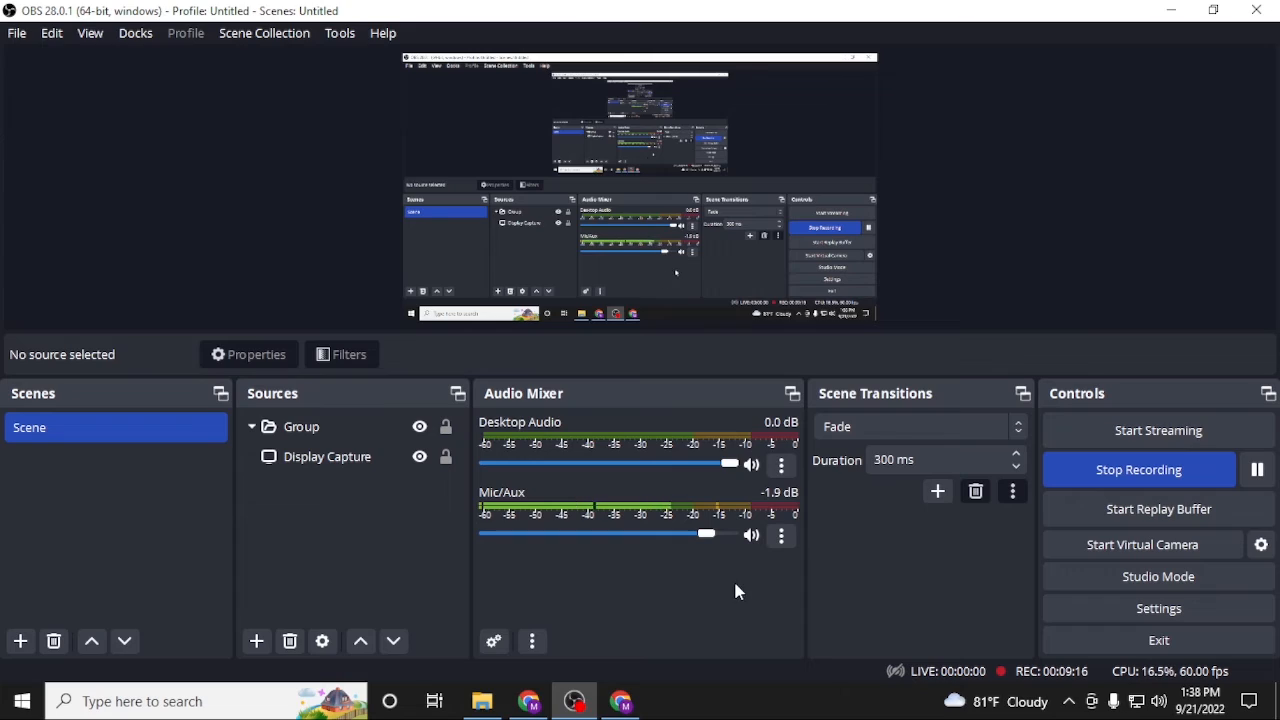